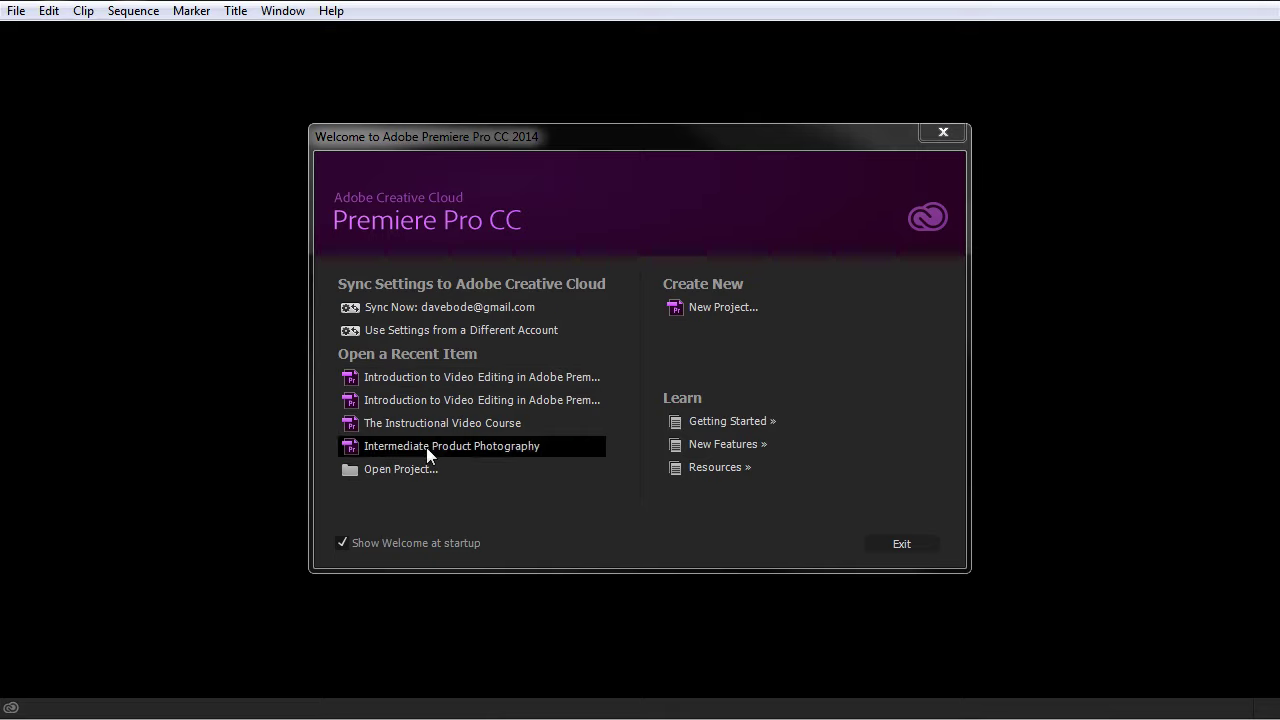
Open the recent Introduction to Video Editing (Quick Tour) project
{"action": "left_click", "coordinate": [410, 472]}
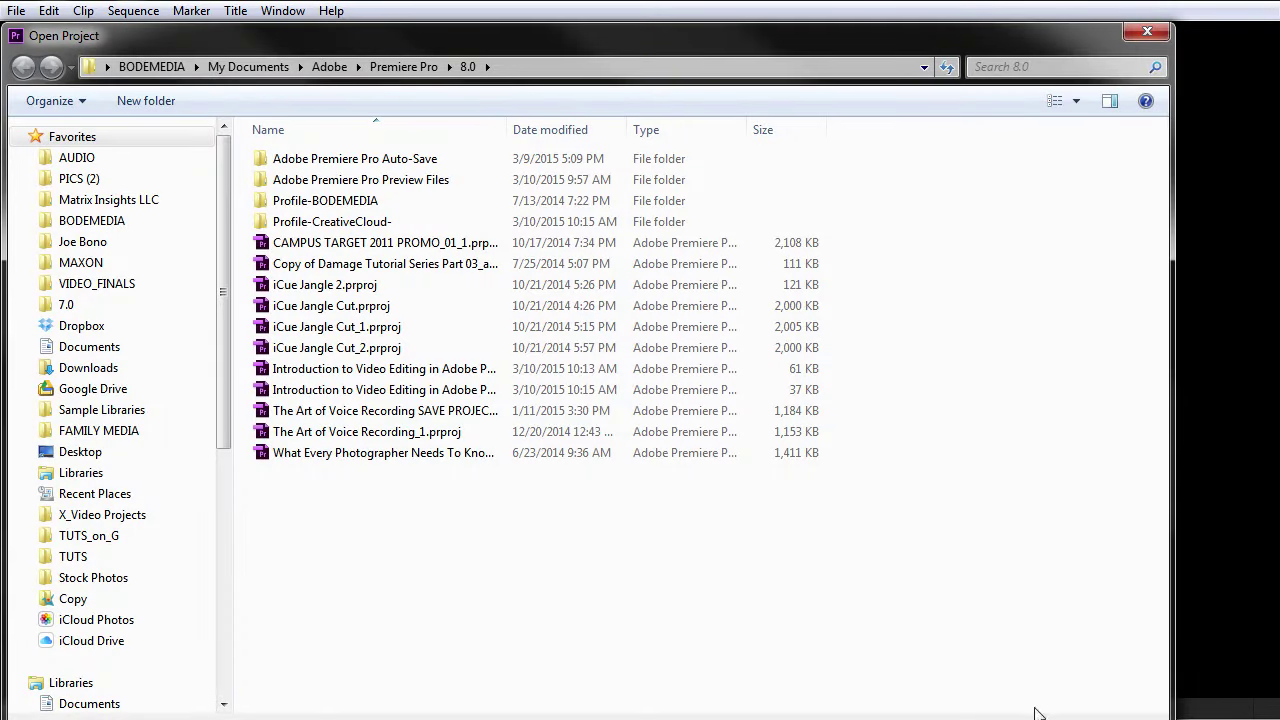
{"action": "key", "text": "Escape"}
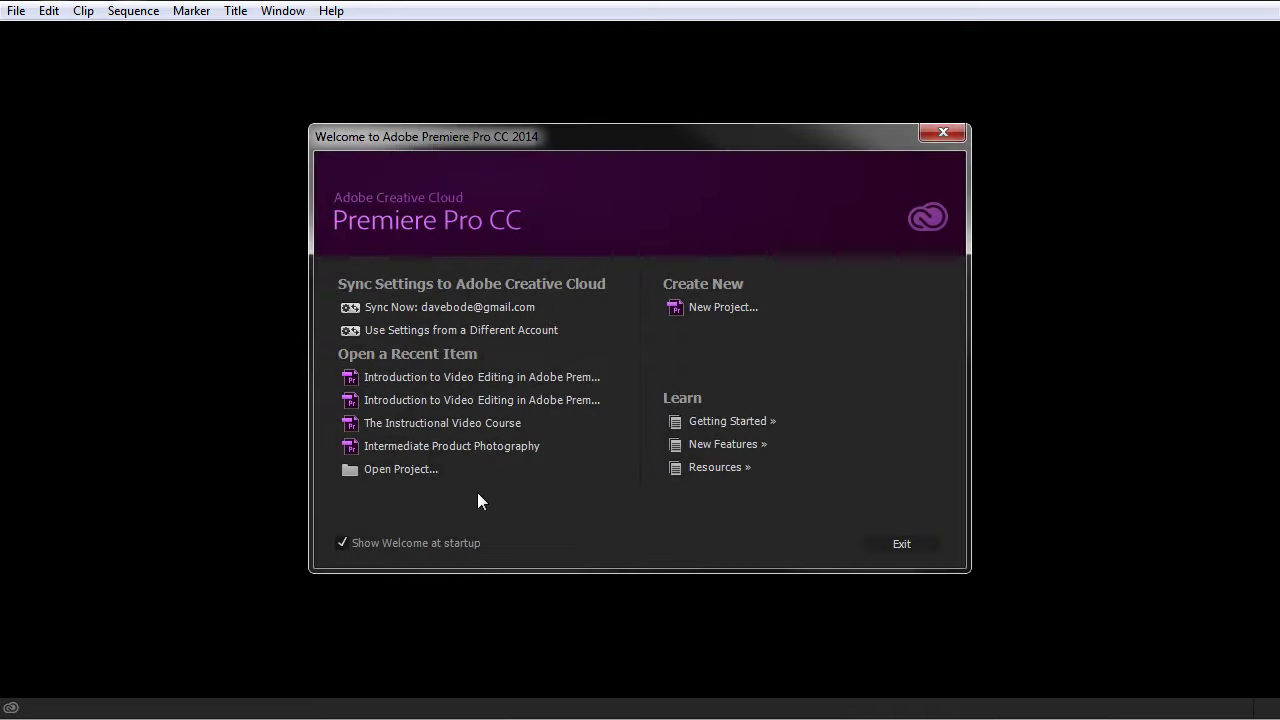
{"action": "left_click", "coordinate": [441, 388]}
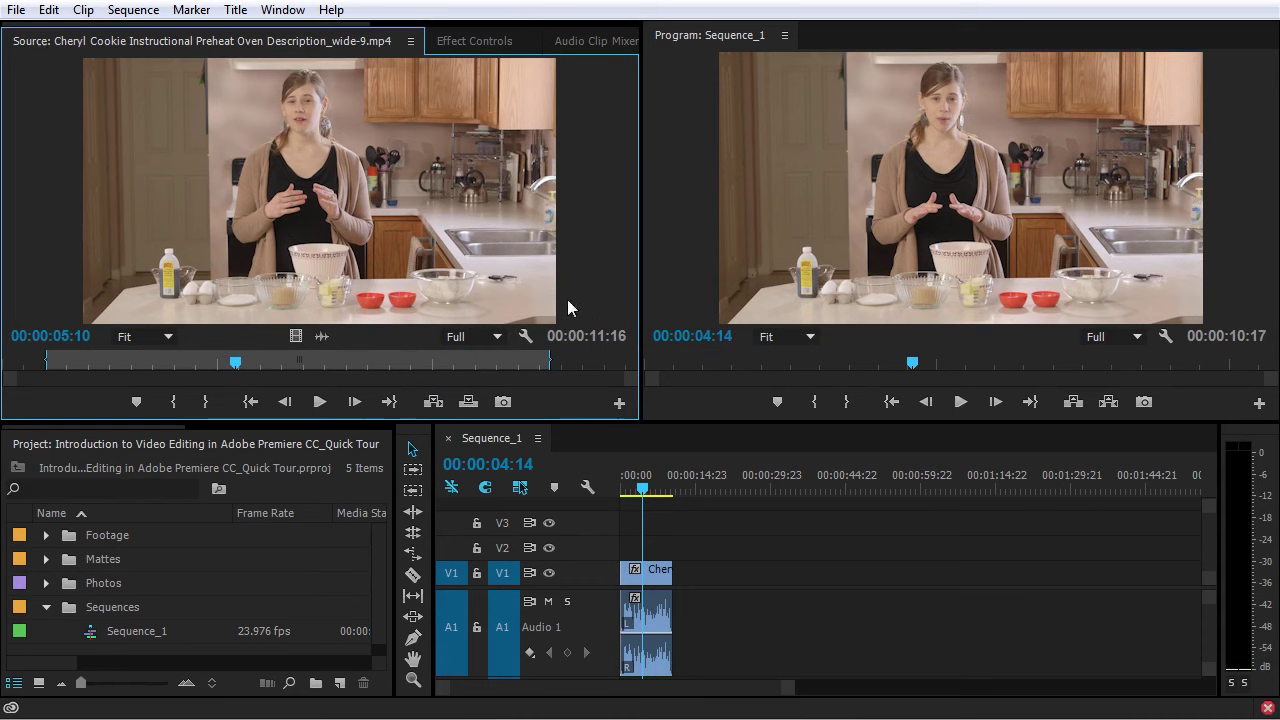
Switch to the Editing workspace
{"action": "left_click", "coordinate": [283, 10]}
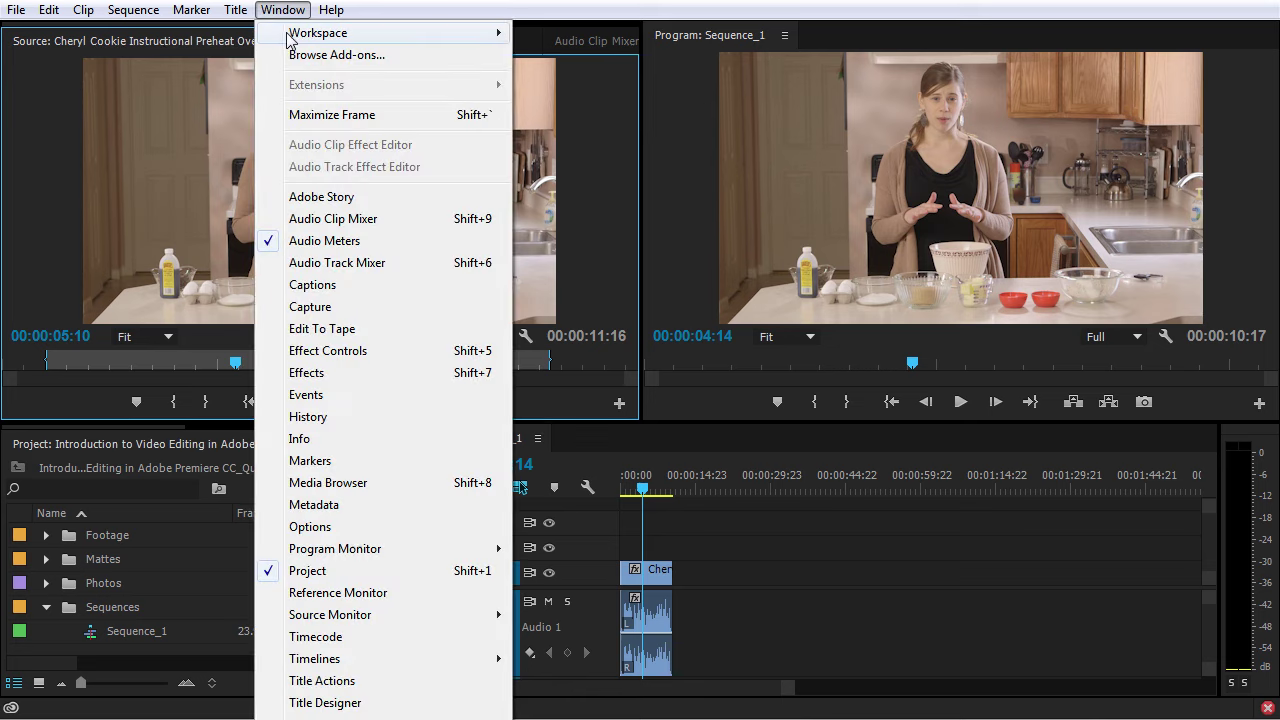
{"action": "mouse_move", "coordinate": [310, 40]}
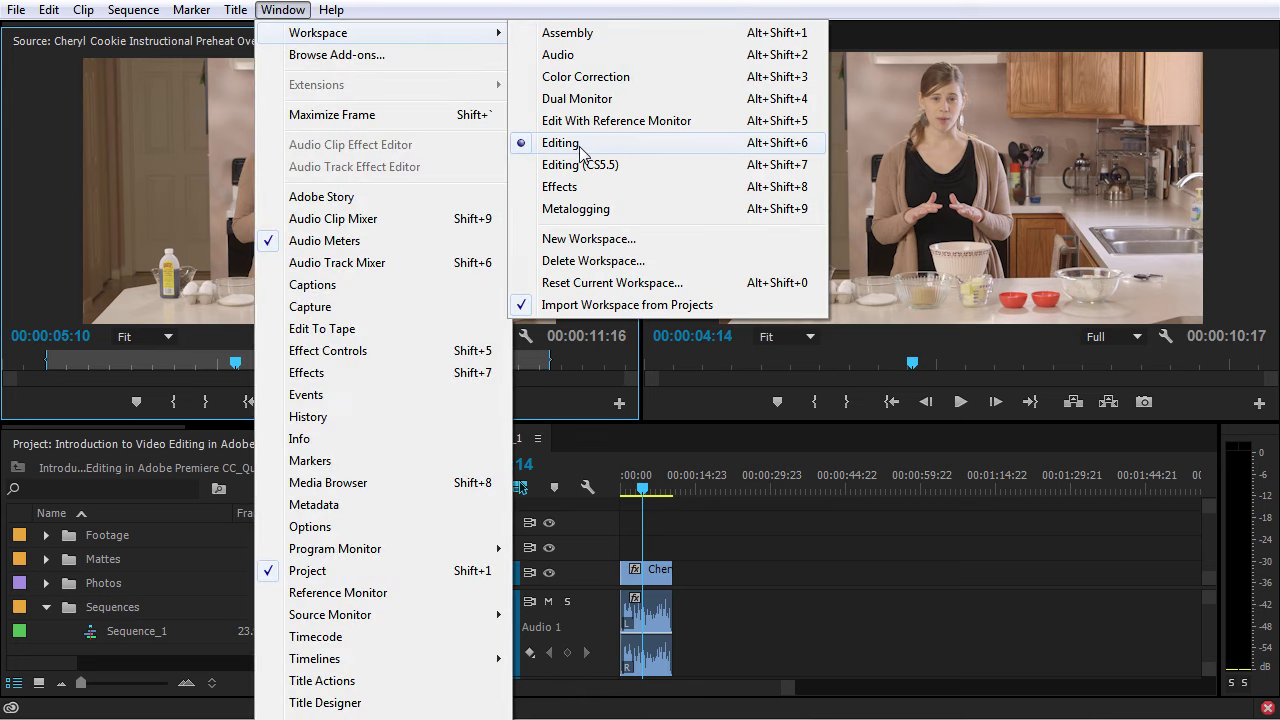
{"action": "left_click", "coordinate": [553, 142]}
Reset the Editing workspace to its original layout and confirm with Yes
{"action": "left_click", "coordinate": [288, 11]}
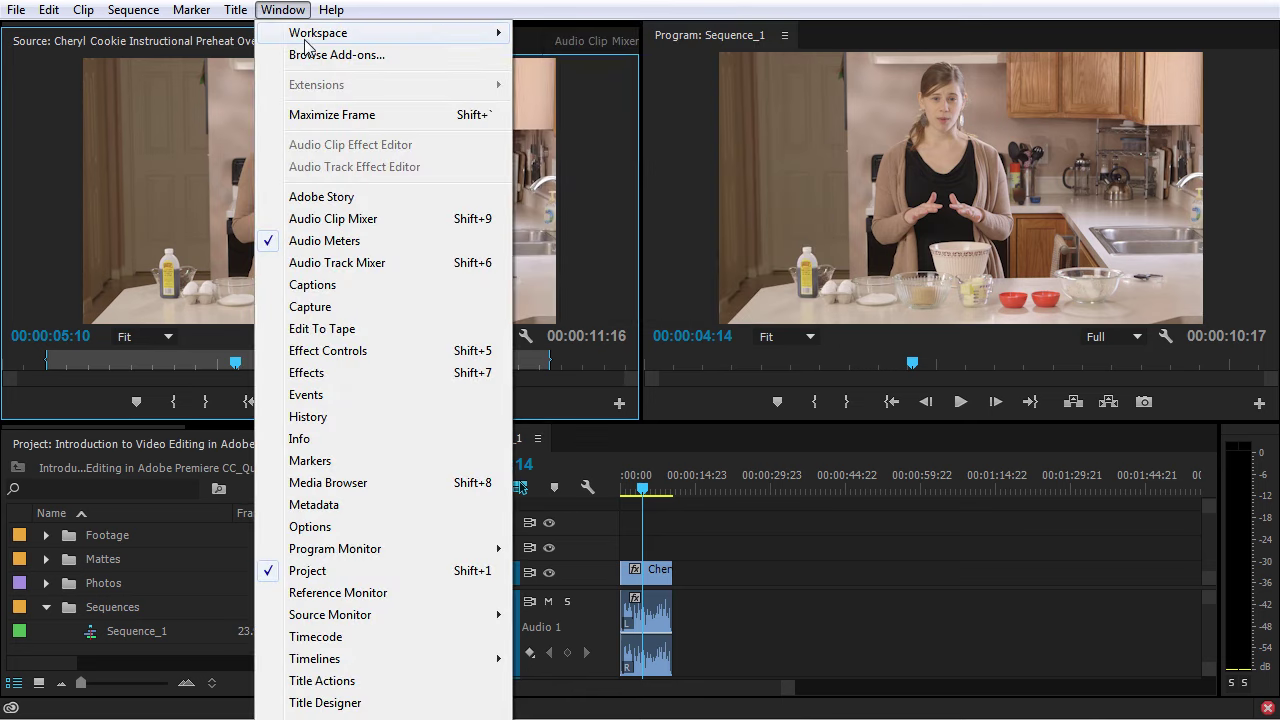
{"action": "mouse_move", "coordinate": [306, 38]}
{"action": "left_click", "coordinate": [582, 283]}
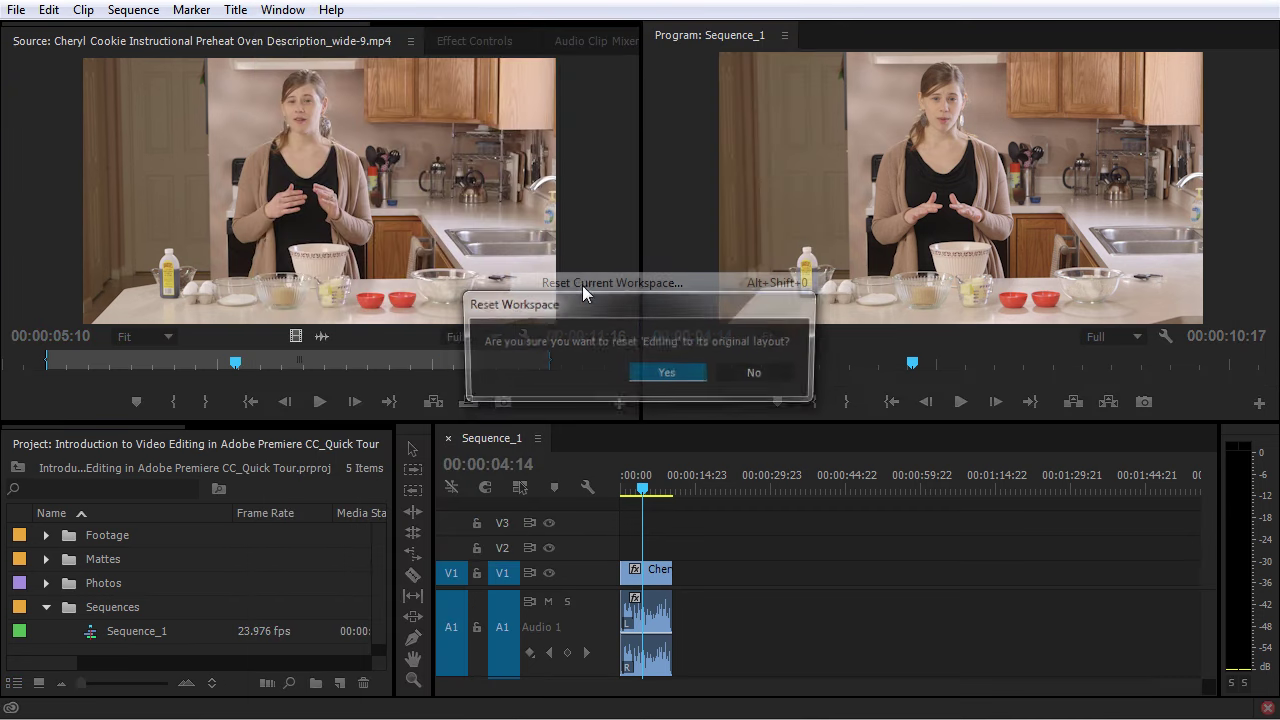
{"action": "left_click", "coordinate": [667, 373]}
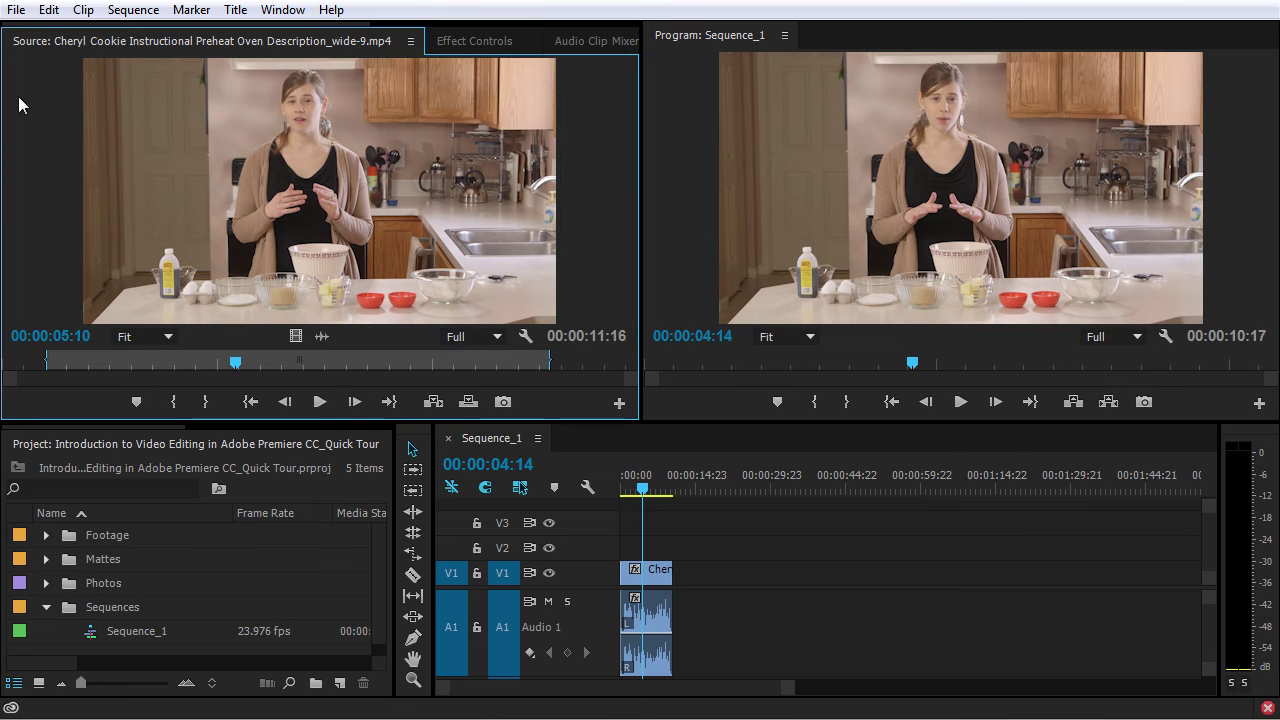
{"action": "left_click", "coordinate": [16, 10]}
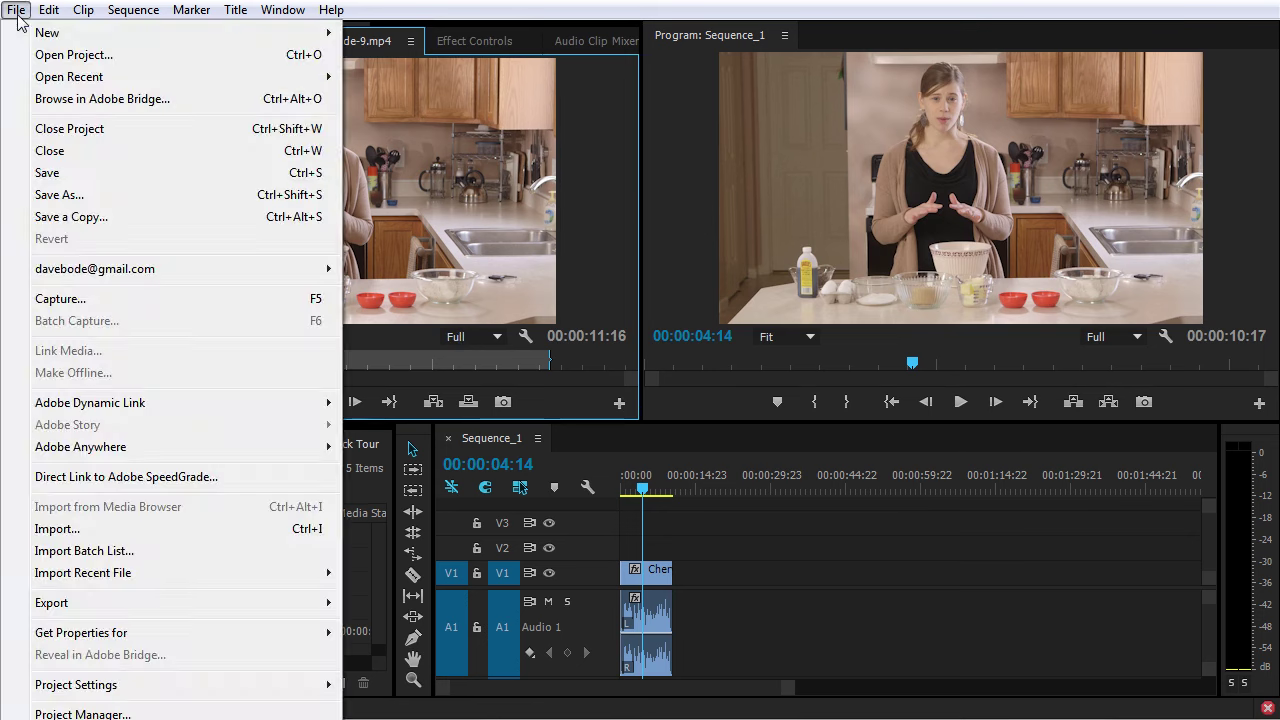
{"action": "mouse_move", "coordinate": [45, 20]}
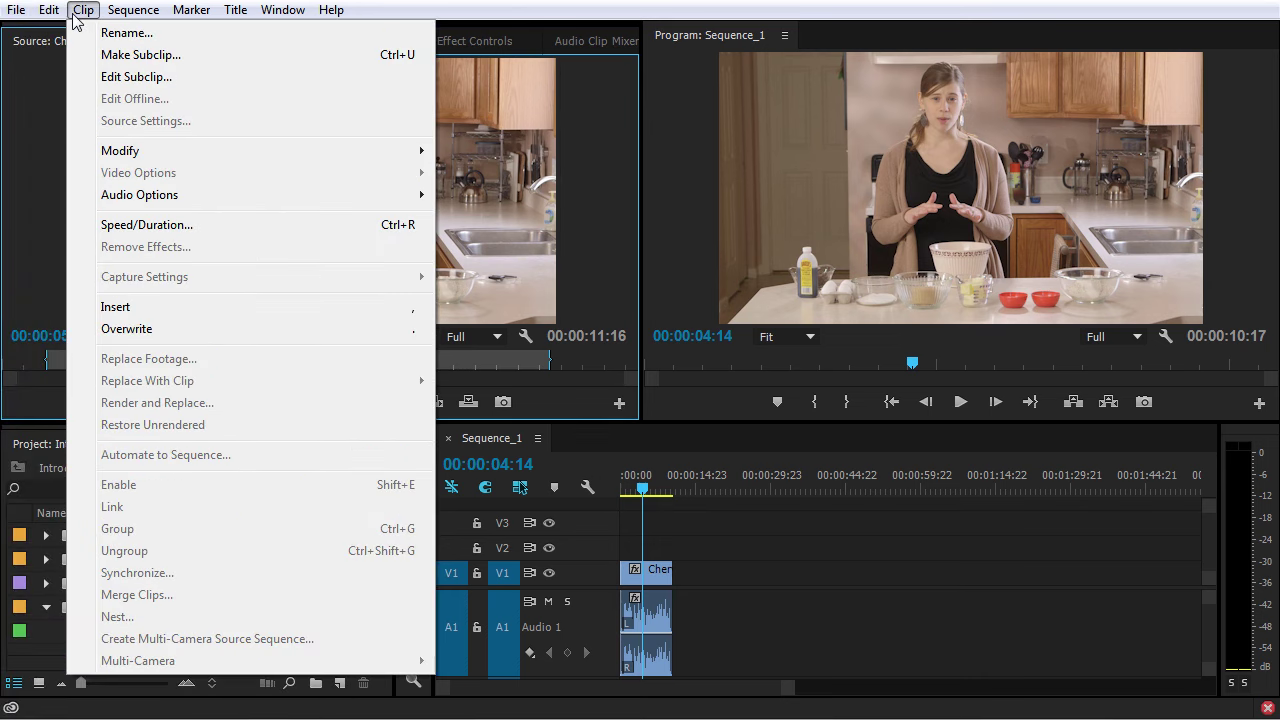
{"action": "mouse_move", "coordinate": [240, 20]}
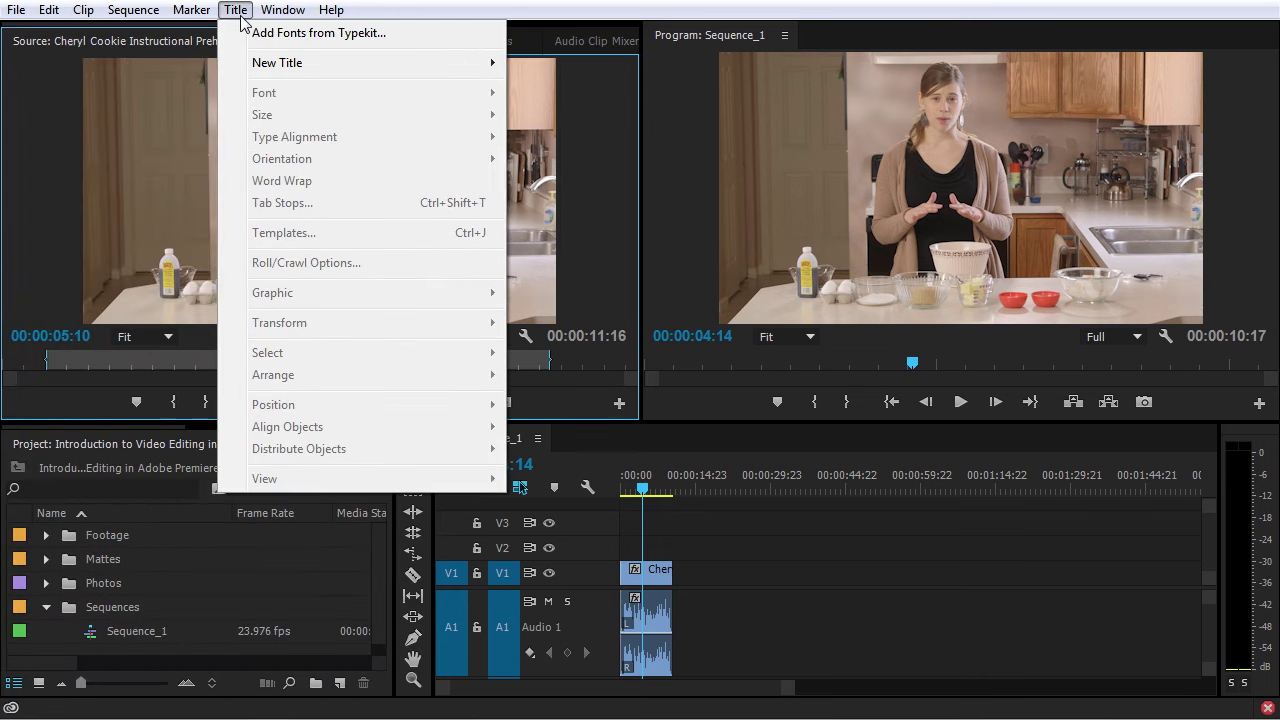
{"action": "mouse_move", "coordinate": [337, 20]}
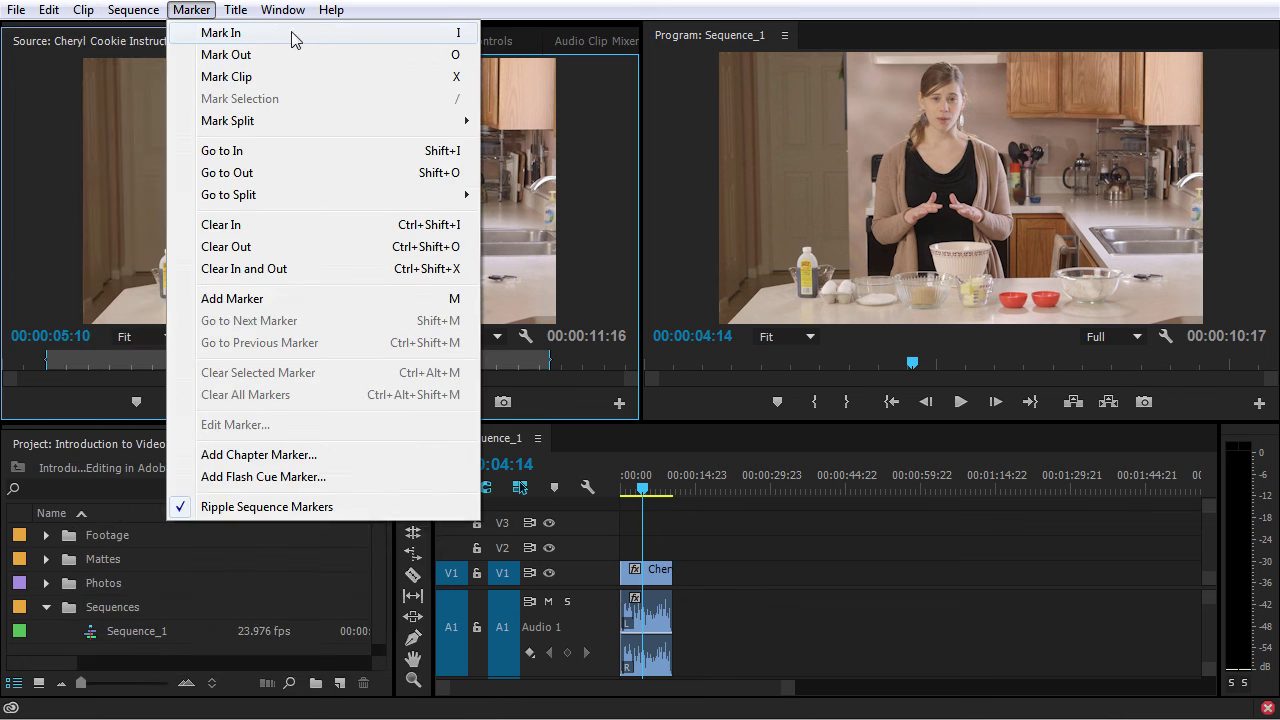
{"action": "mouse_move", "coordinate": [282, 15]}
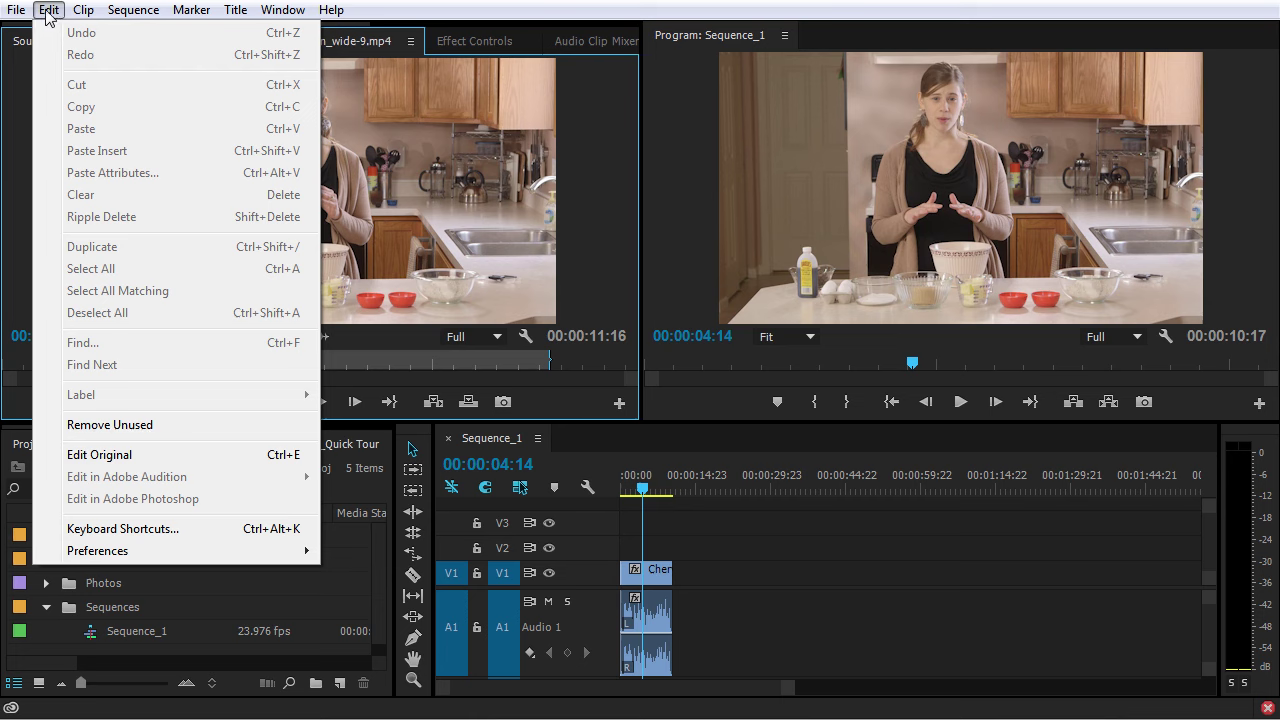
{"action": "mouse_move", "coordinate": [165, 553]}
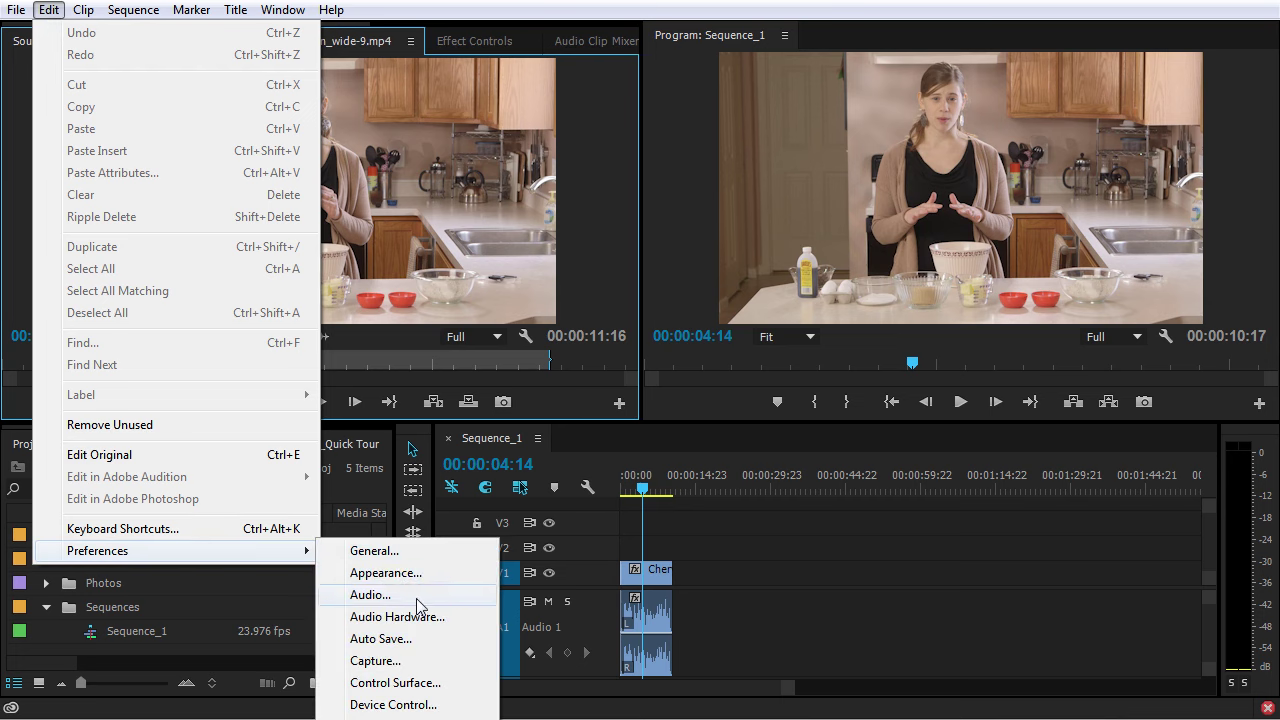
{"action": "left_click", "coordinate": [420, 642]}
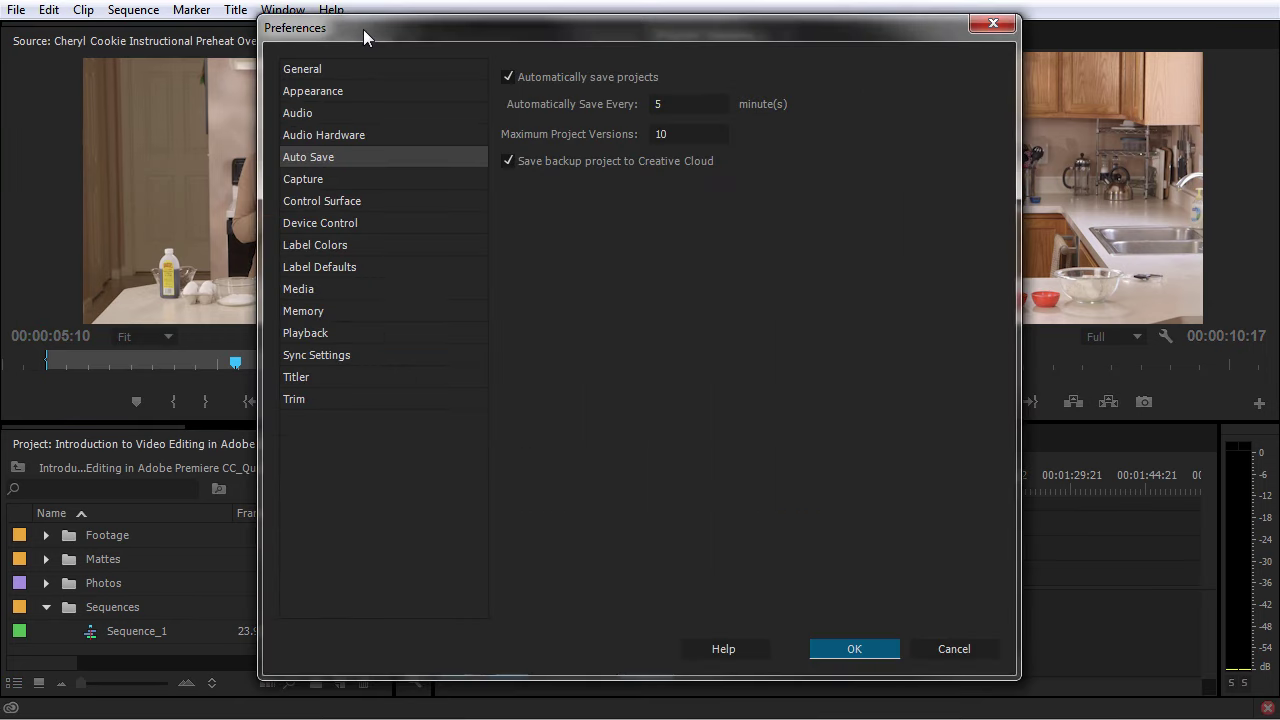
{"action": "mouse_move", "coordinate": [363, 29]}
{"action": "left_mouse_down"}
{"action": "mouse_move", "coordinate": [369, 48]}
{"action": "mouse_move", "coordinate": [373, 34]}
{"action": "left_mouse_up"}
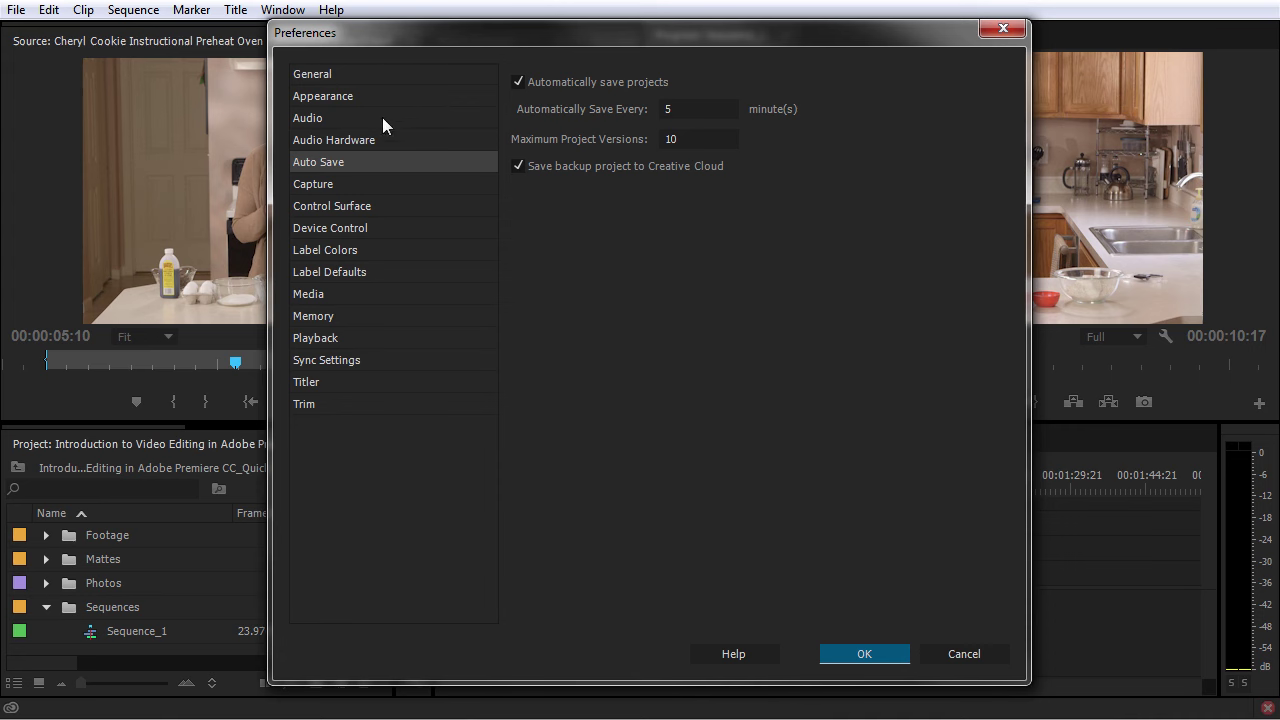
{"action": "left_click", "coordinate": [393, 75]}
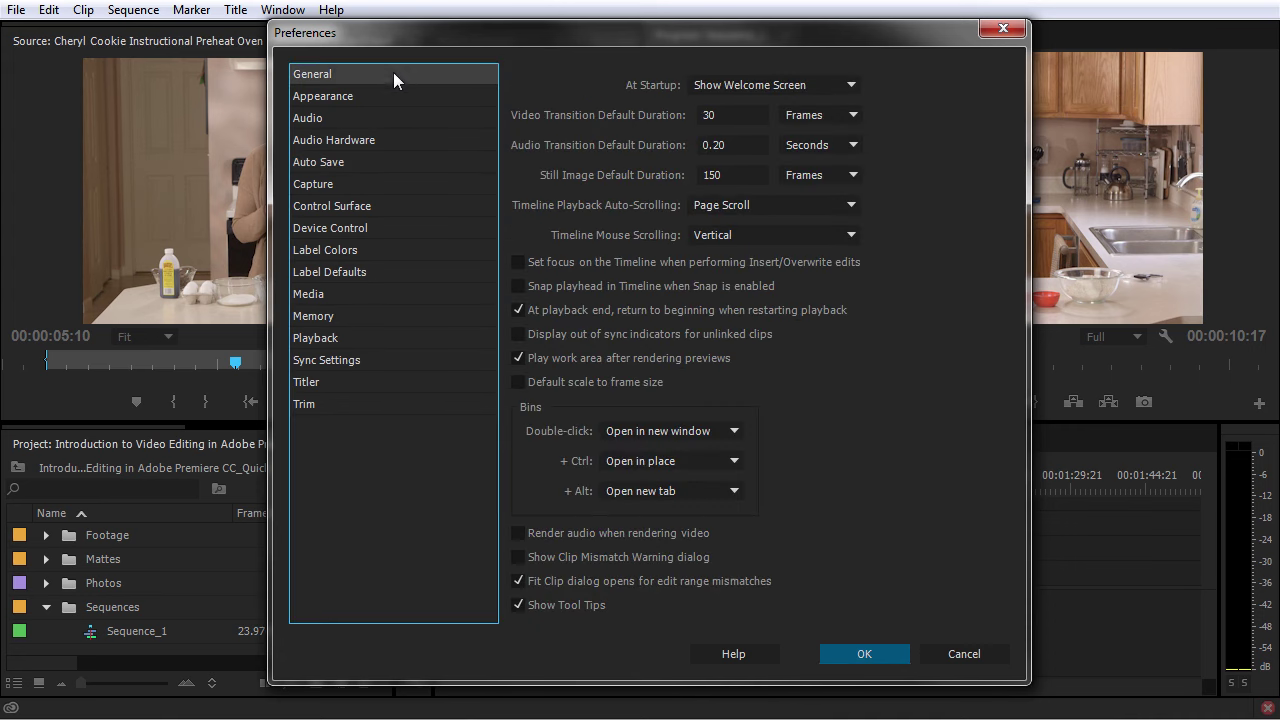
{"action": "left_click", "coordinate": [402, 92]}
{"action": "left_click", "coordinate": [398, 120]}
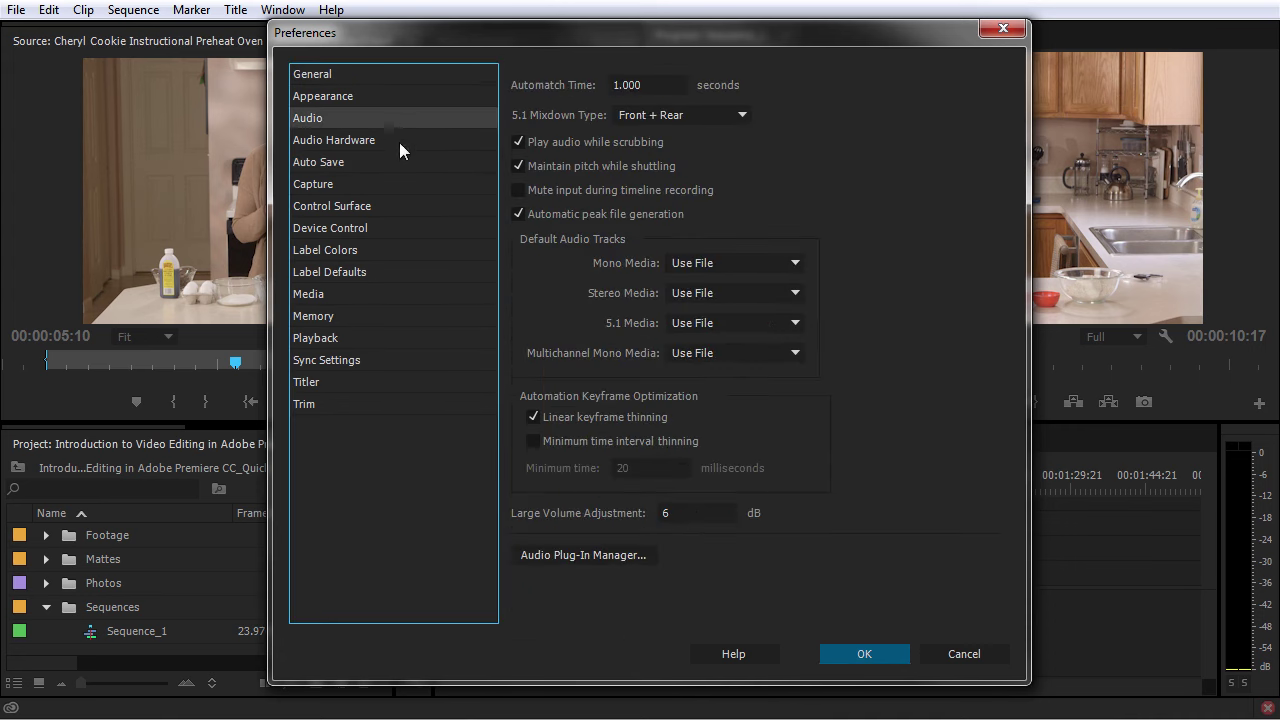
{"action": "left_click", "coordinate": [399, 141]}
{"action": "left_click", "coordinate": [400, 162]}
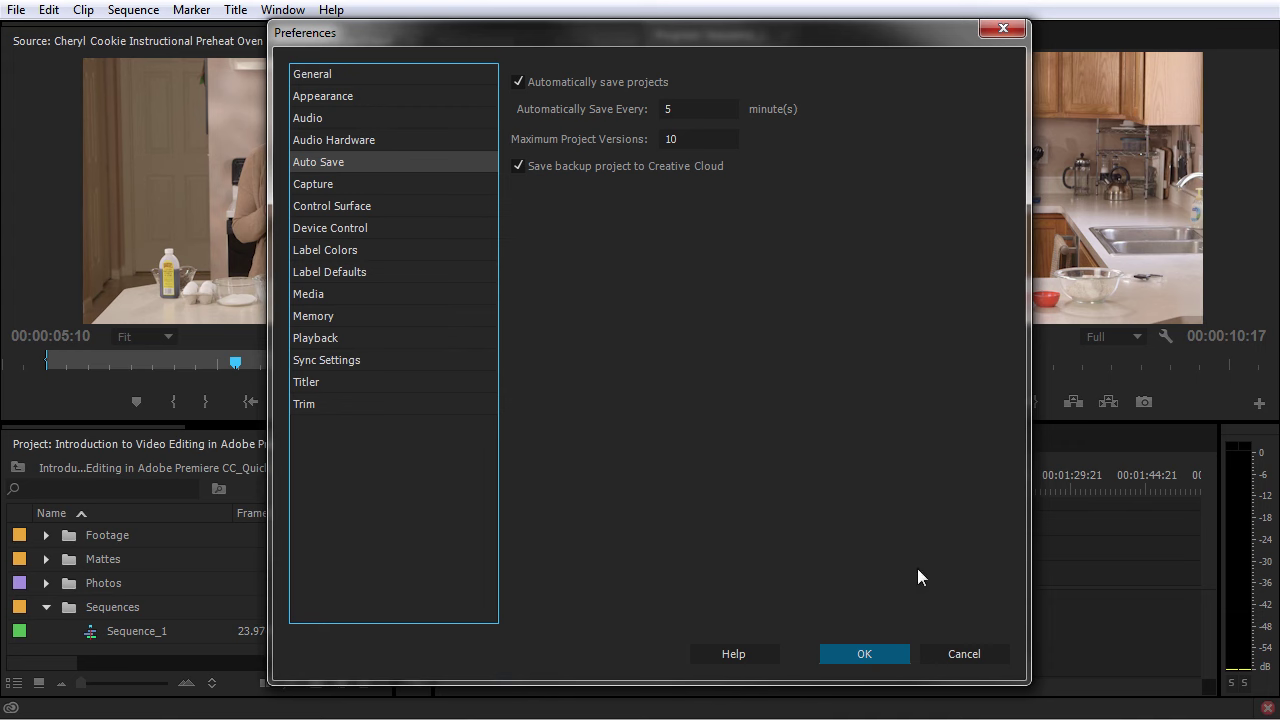
{"action": "left_click", "coordinate": [889, 657]}
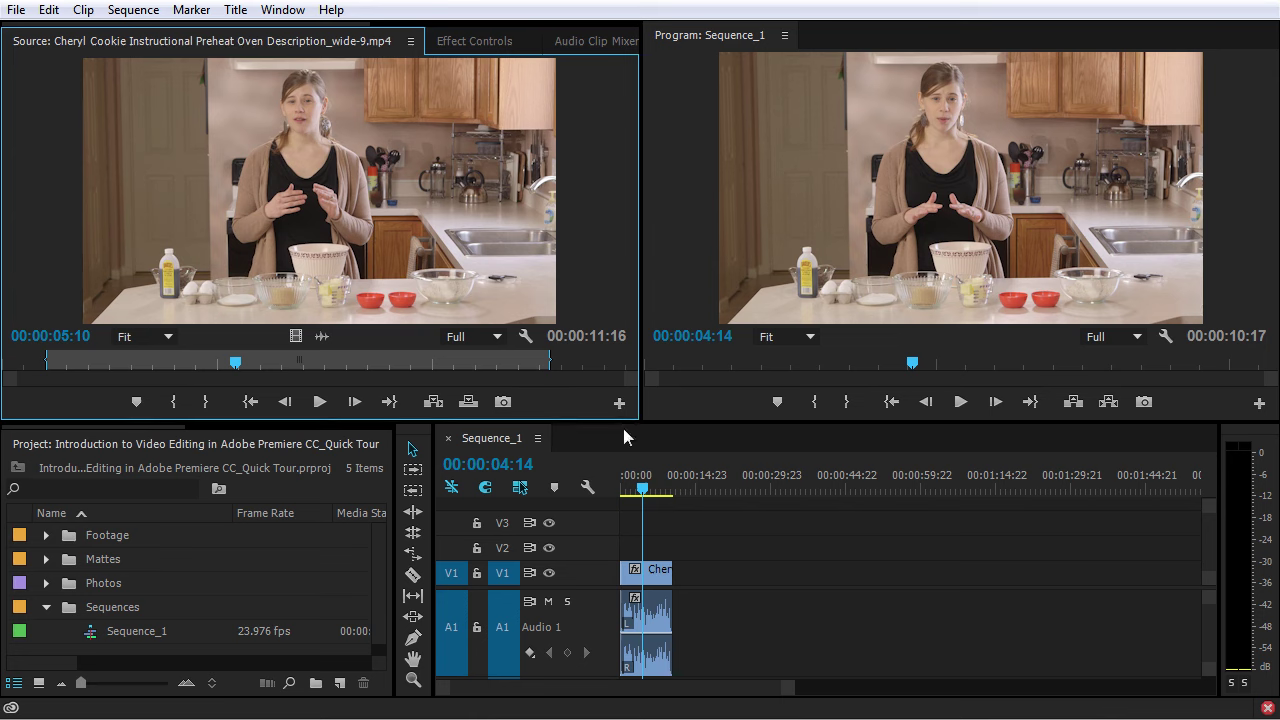
Start saving a new custom workspace, then cancel it
{"action": "left_click", "coordinate": [294, 12]}
{"action": "mouse_move", "coordinate": [363, 44]}
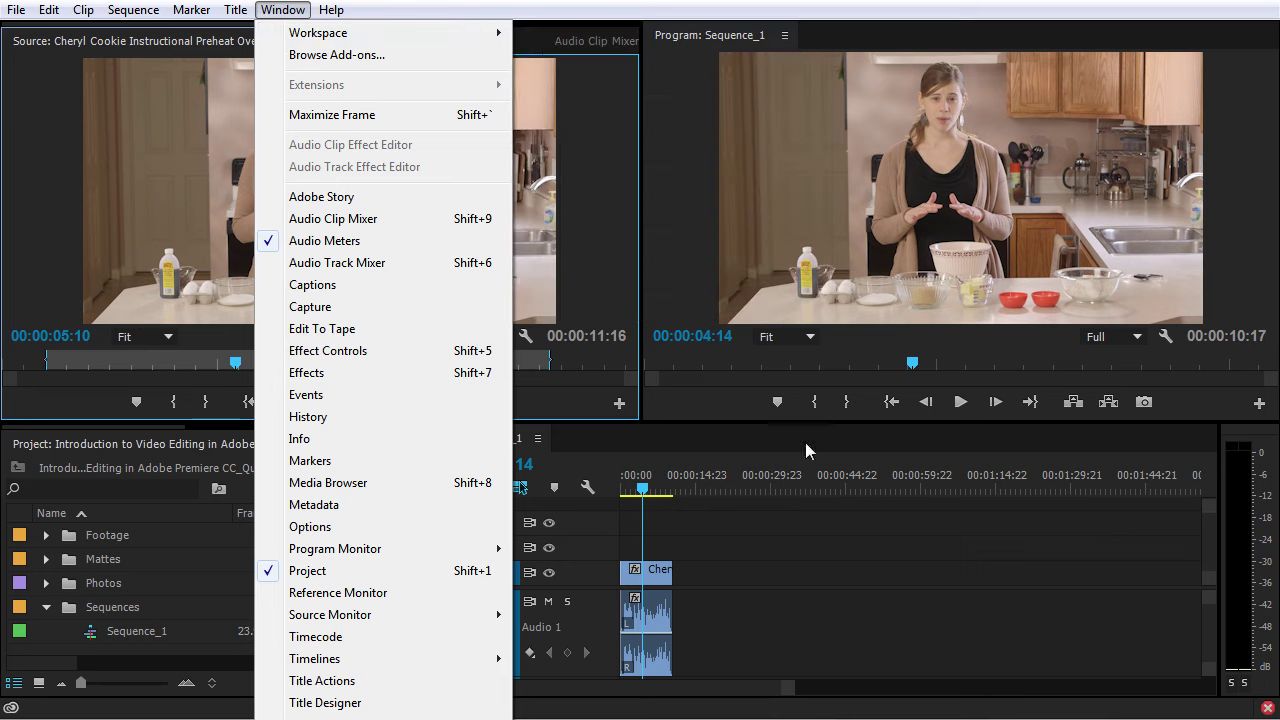
{"action": "mouse_move", "coordinate": [381, 30]}
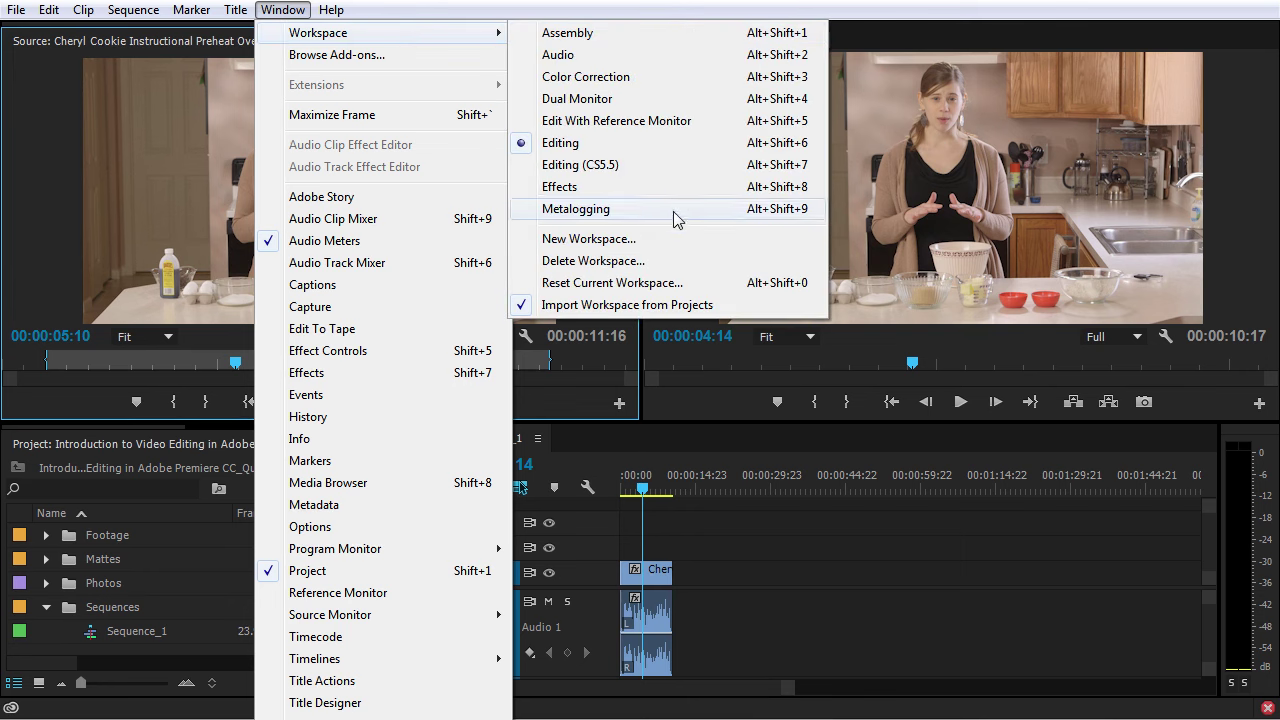
{"action": "left_click", "coordinate": [678, 240]}
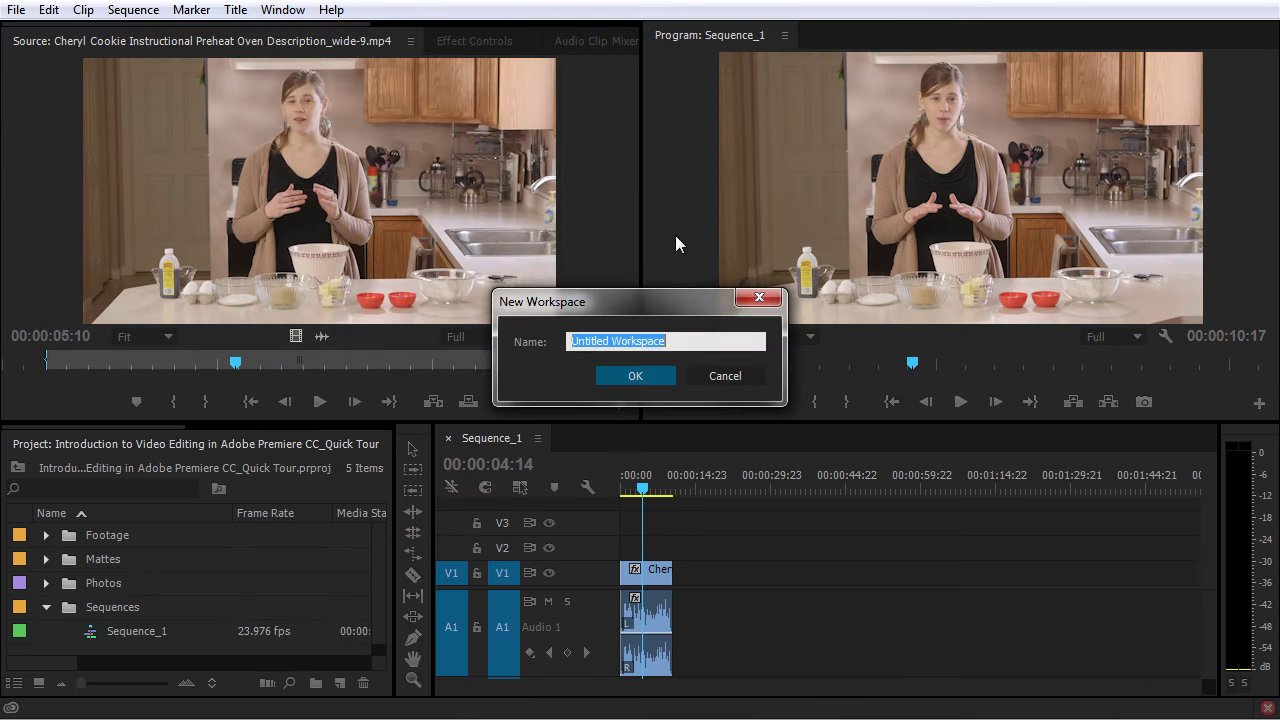
{"action": "left_click", "coordinate": [738, 377]}
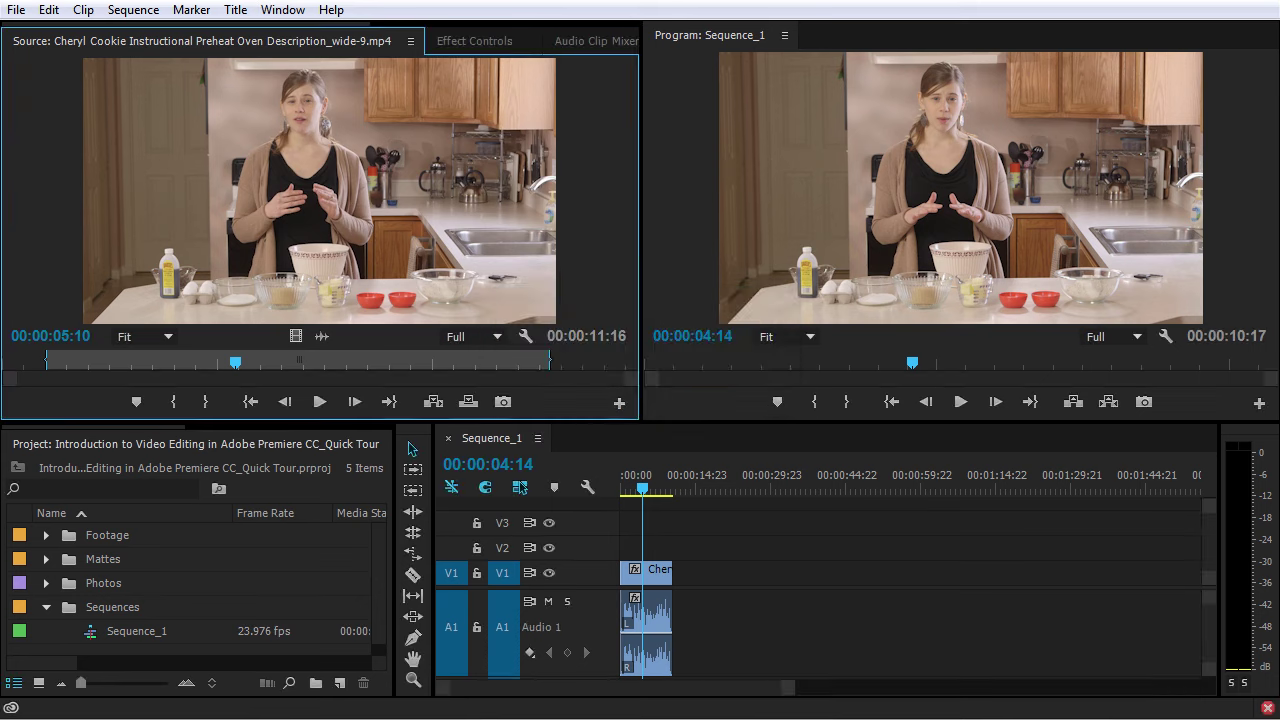
Switch to the Dual Monitor workspace with Source and Program side by side
{"action": "left_click", "coordinate": [284, 12]}
{"action": "mouse_move", "coordinate": [342, 34]}
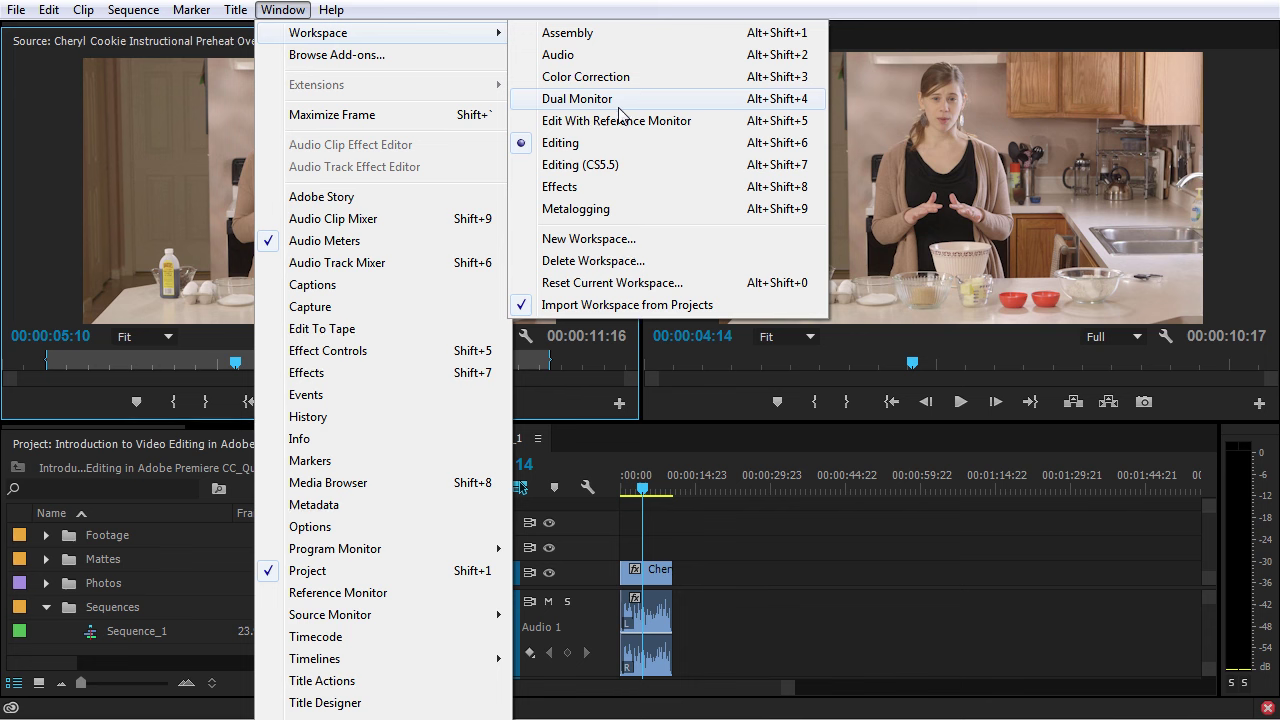
{"action": "left_click", "coordinate": [600, 99]}
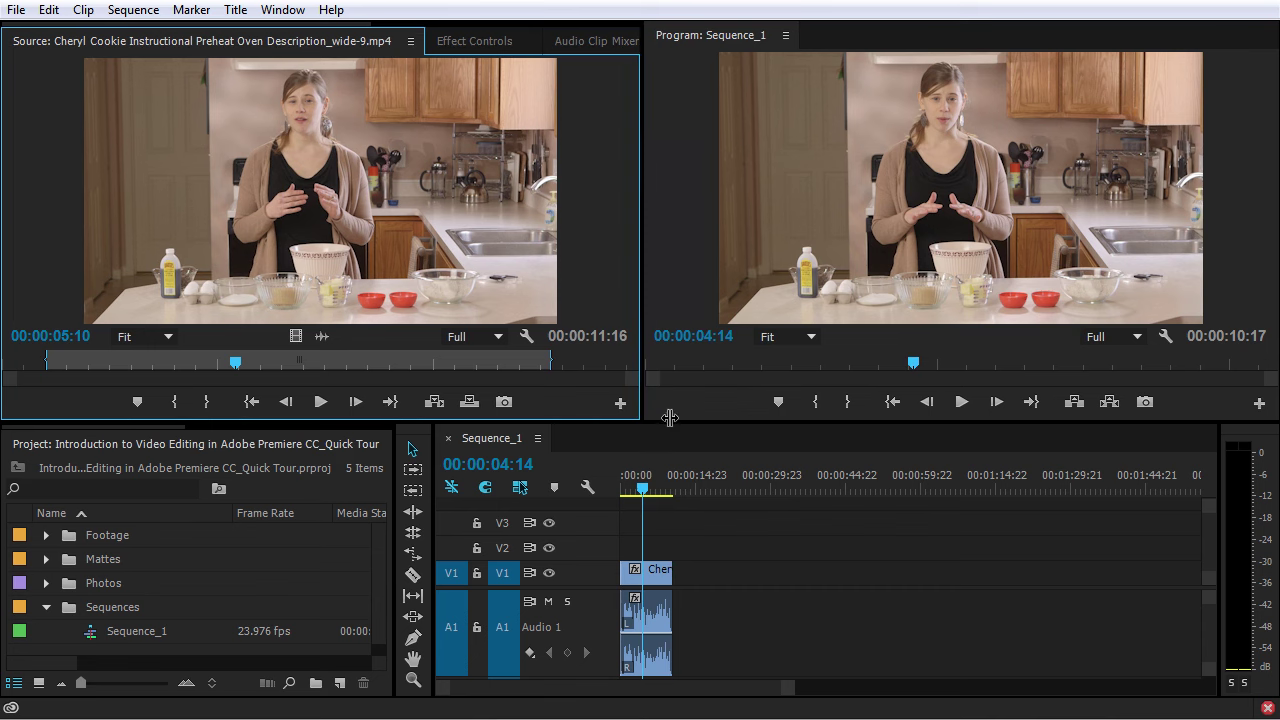
Widen the Source monitor and dock the Program monitor into the Source group
{"action": "left_click_drag", "start_coordinate": [640, 420], "coordinate": [642, 419]}
{"action": "left_click_drag", "start_coordinate": [812, 417], "coordinate": [524, 456]}
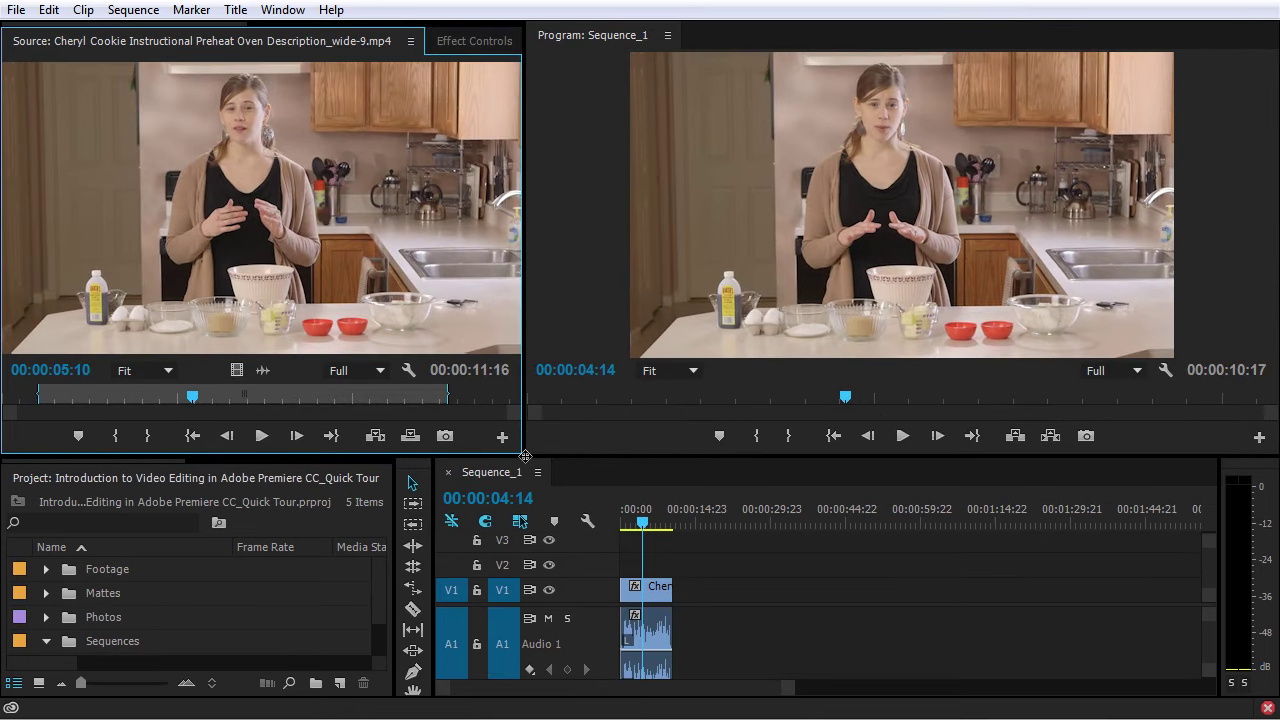
{"action": "left_click", "coordinate": [536, 38]}
{"action": "left_click_drag", "start_coordinate": [536, 37], "coordinate": [557, 85]}
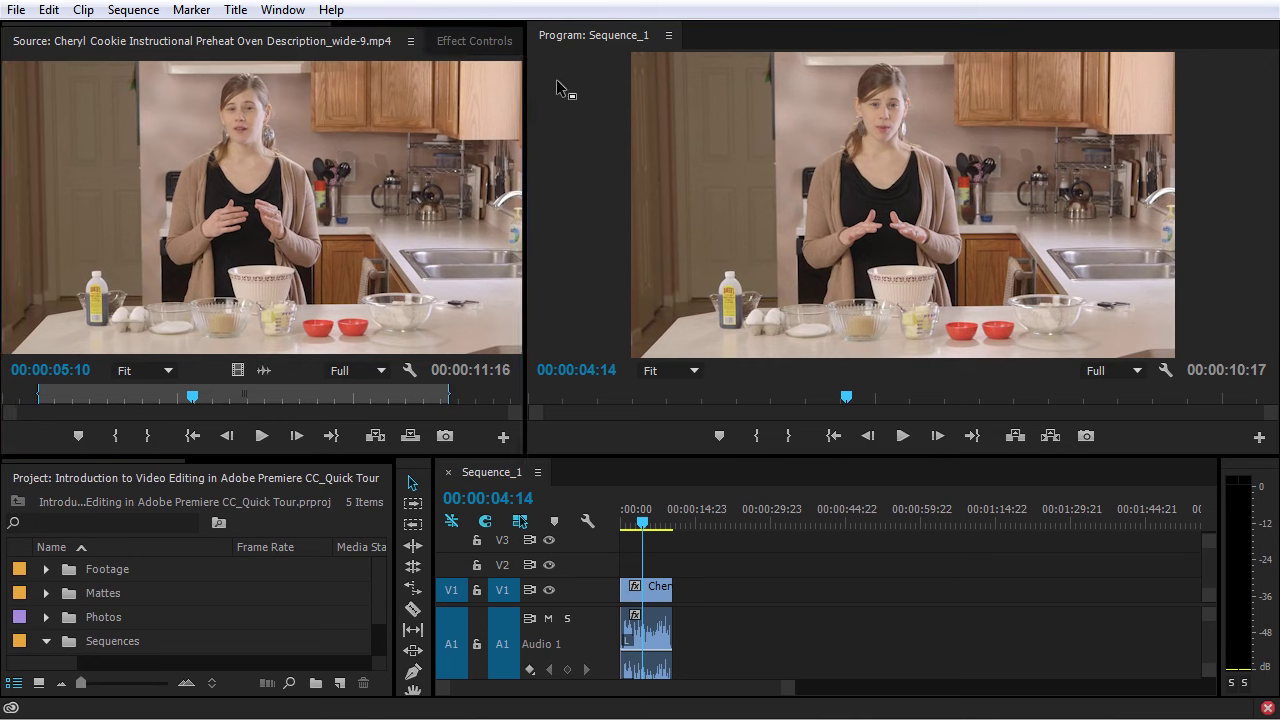
{"action": "left_click_drag", "start_coordinate": [585, 172], "coordinate": [267, 229]}
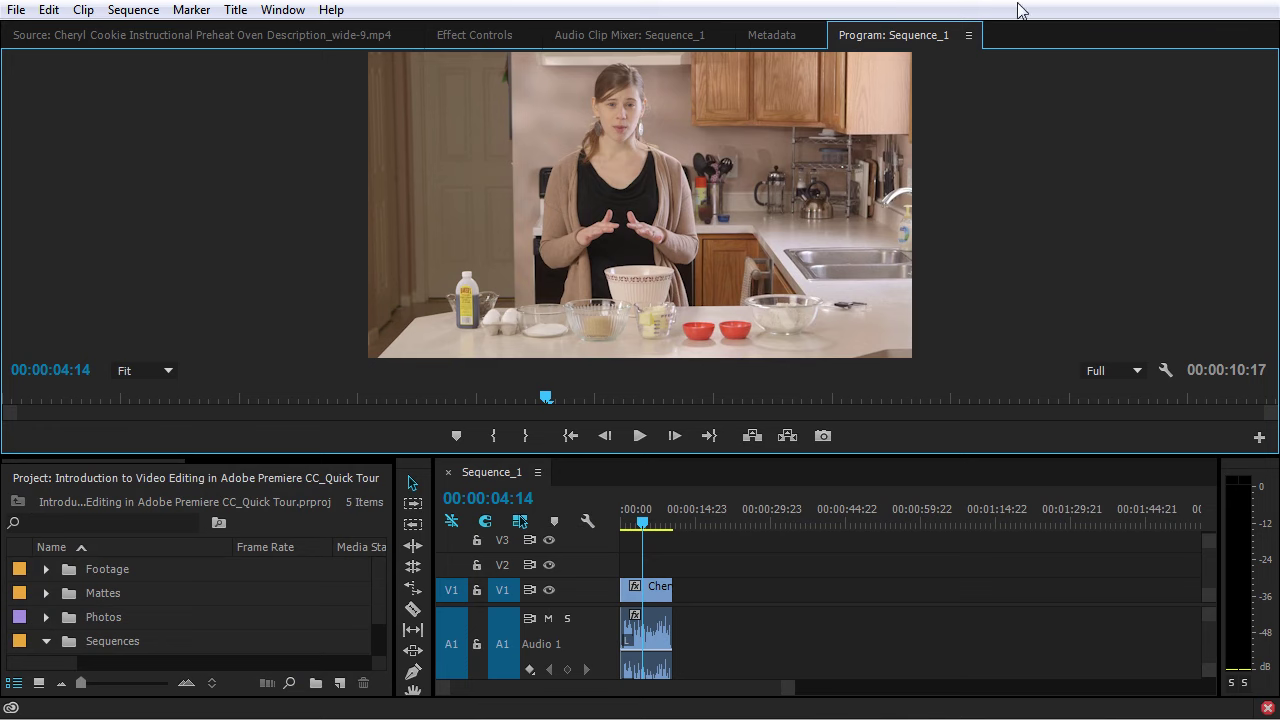
Cycle through the grouped Metadata, Audio Clip Mixer, Effect Controls, Source and Program tabs
{"action": "left_click", "coordinate": [751, 36]}
{"action": "left_click", "coordinate": [890, 35]}
{"action": "left_click", "coordinate": [775, 36]}
{"action": "left_click", "coordinate": [650, 36]}
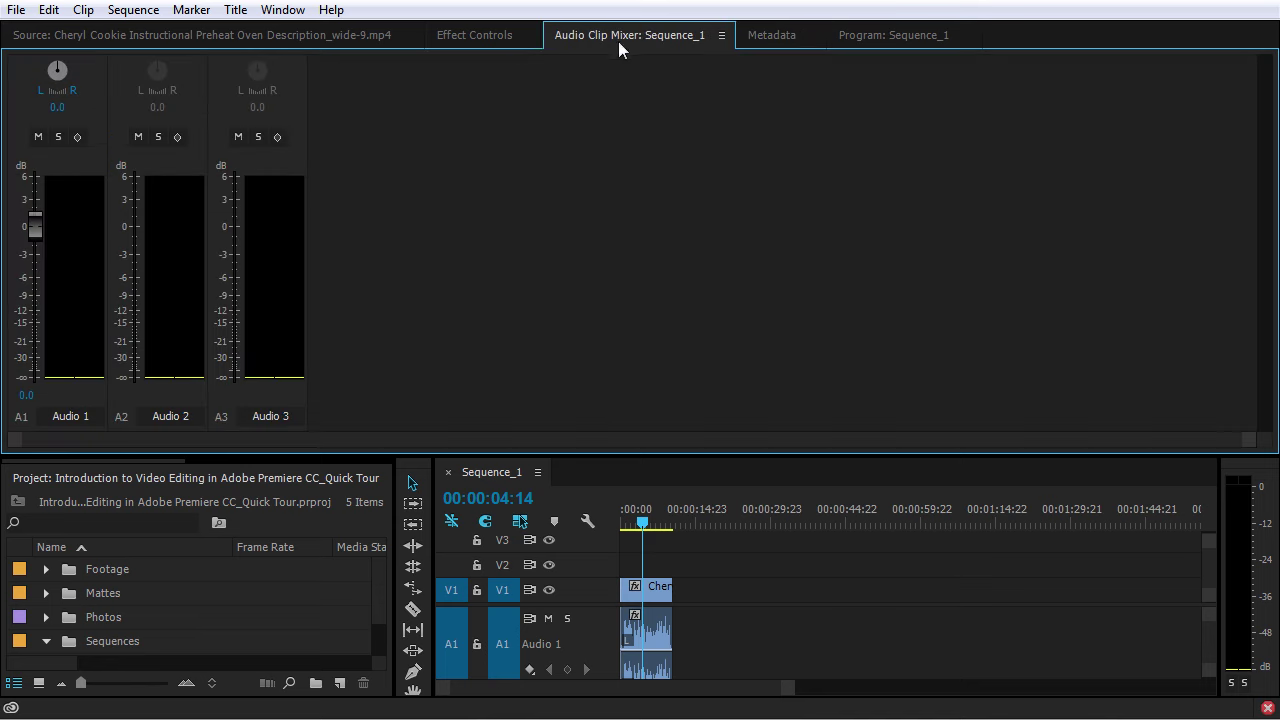
{"action": "left_click", "coordinate": [484, 39]}
{"action": "left_click", "coordinate": [291, 42]}
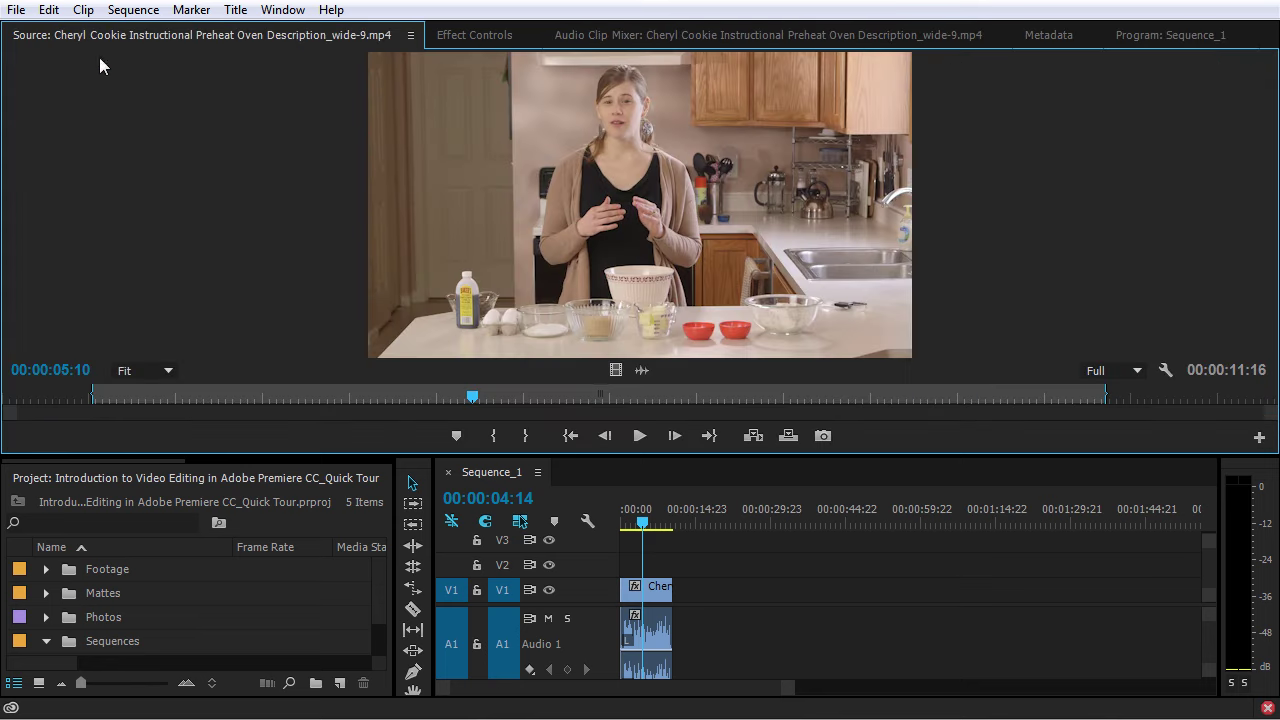
{"action": "left_click", "coordinate": [1166, 36]}
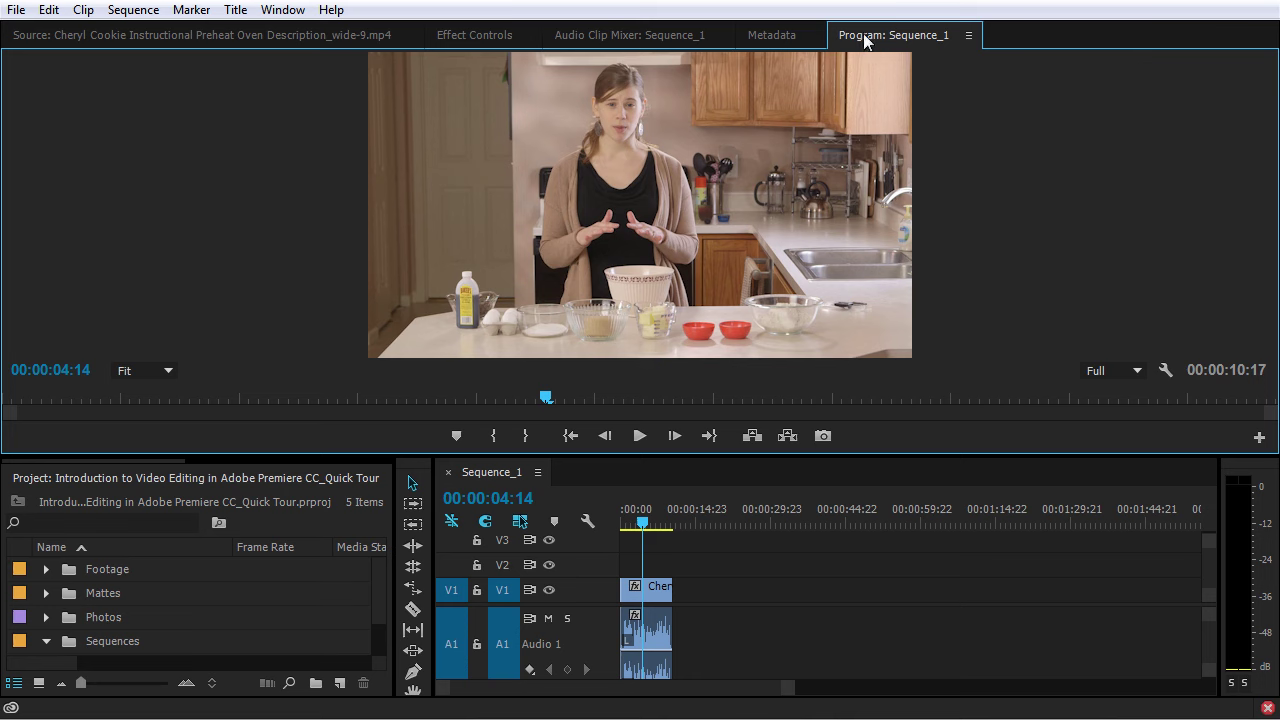
Dock the Program monitor on the right and place the Metadata panel beside it
{"action": "left_click_drag", "start_coordinate": [866, 40], "coordinate": [1250, 140]}
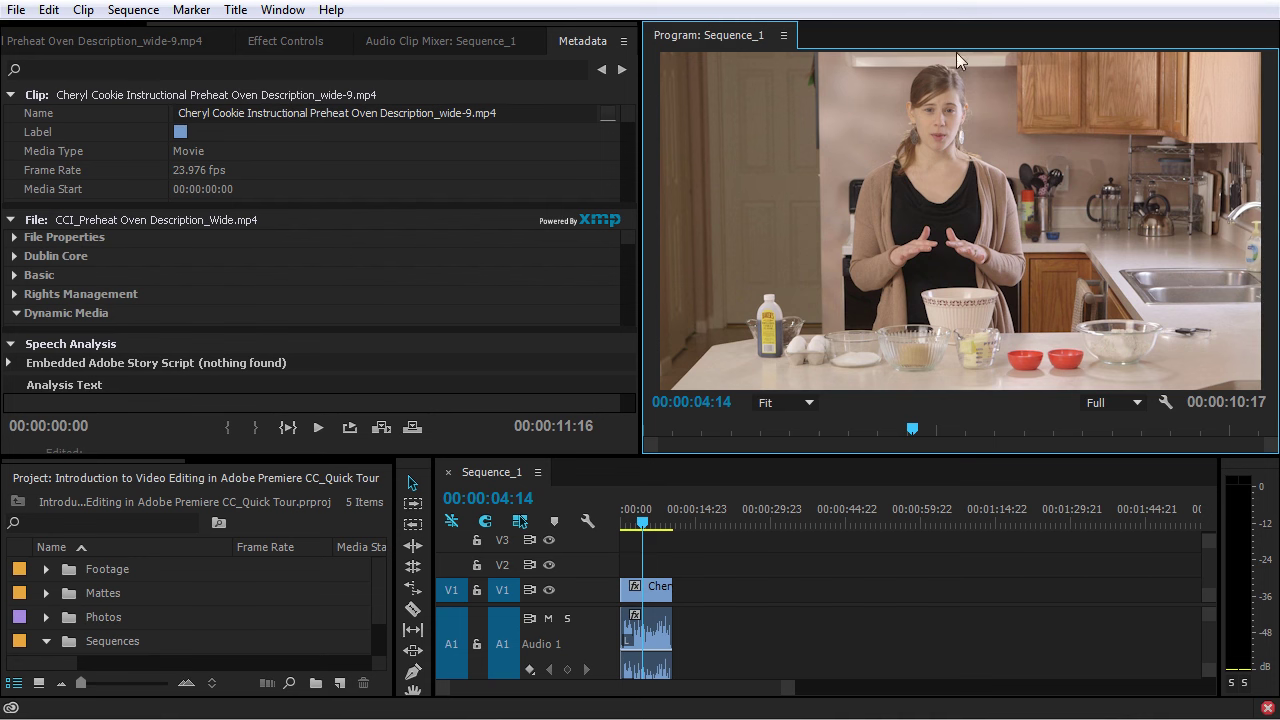
{"action": "left_click_drag", "start_coordinate": [575, 48], "coordinate": [866, 45]}
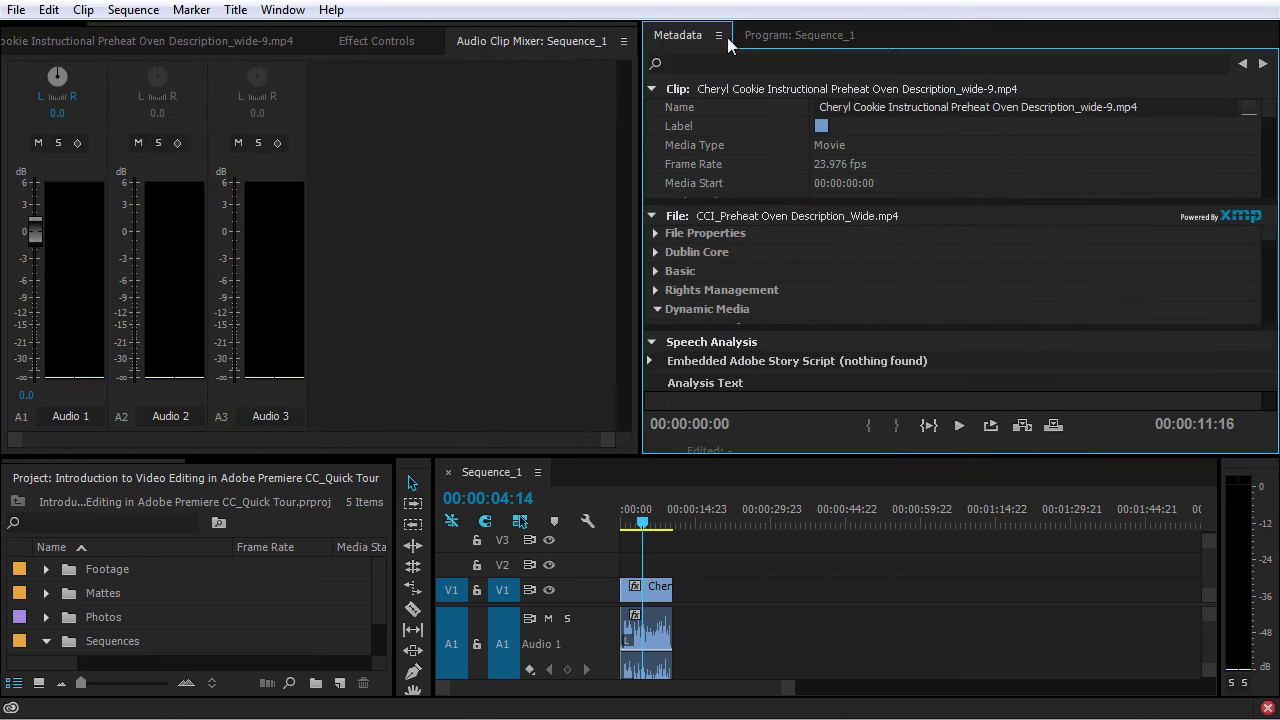
{"action": "left_click", "coordinate": [760, 35]}
{"action": "left_click", "coordinate": [688, 36]}
{"action": "left_click", "coordinate": [816, 36]}
{"action": "left_click", "coordinate": [666, 36]}
{"action": "left_click_drag", "start_coordinate": [680, 35], "coordinate": [569, 40]}
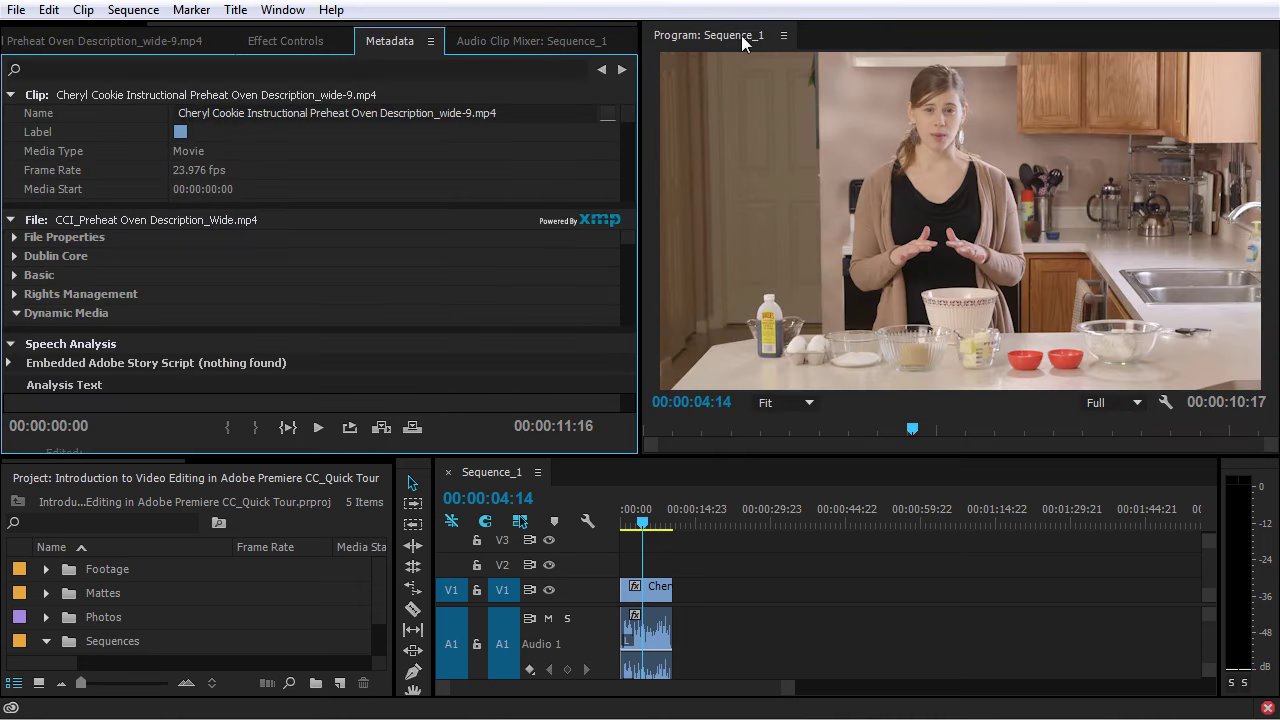
{"action": "left_click_drag", "start_coordinate": [741, 35], "coordinate": [1250, 130]}
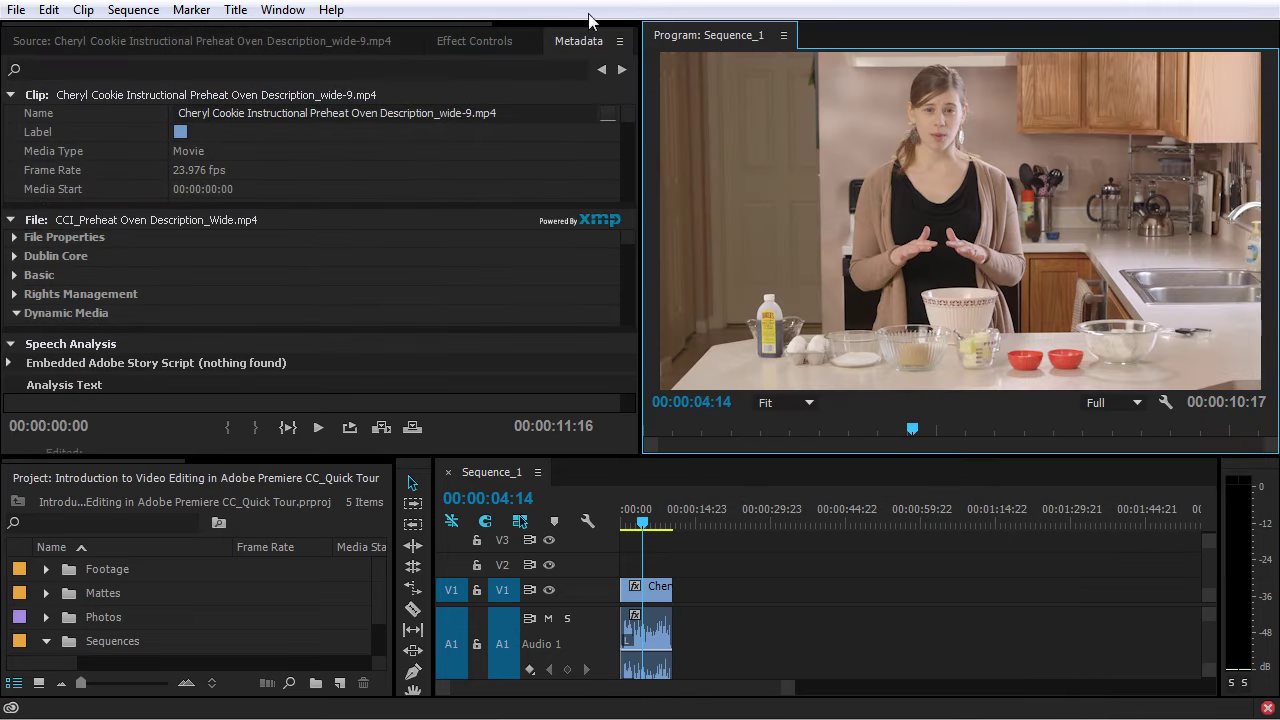
{"action": "left_click_drag", "start_coordinate": [658, 42], "coordinate": [1260, 180]}
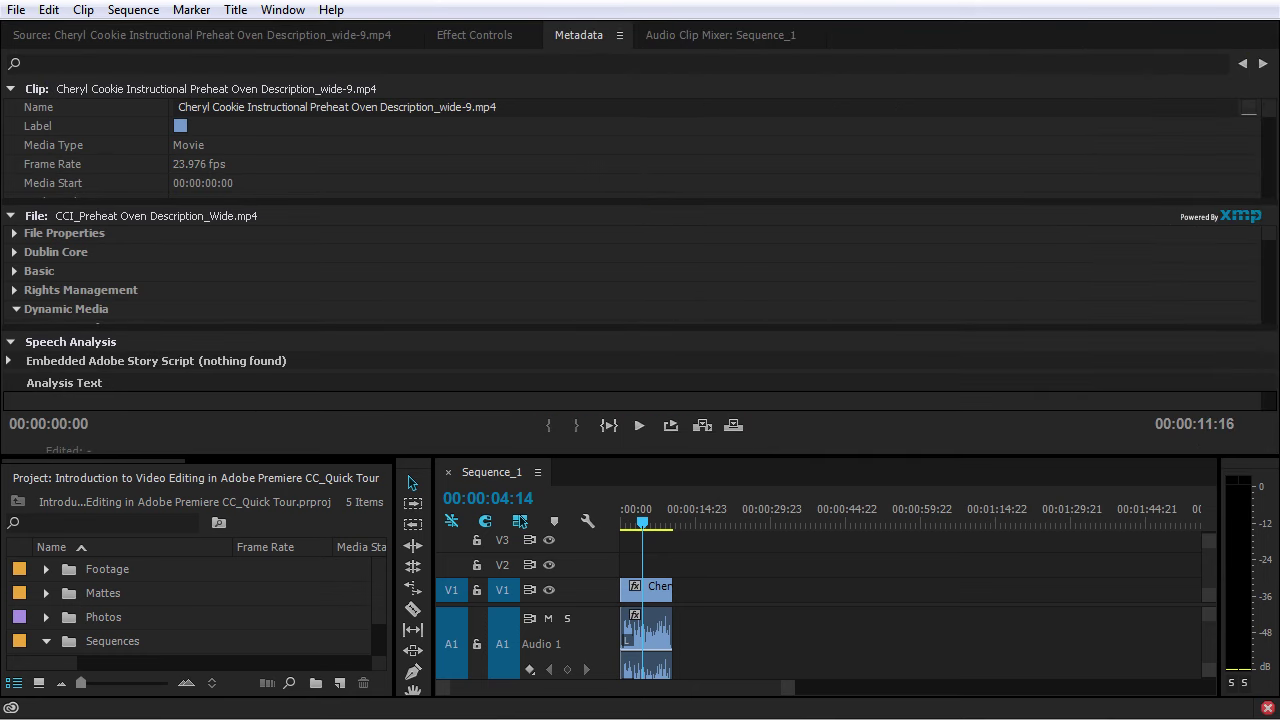
{"action": "left_click_drag", "start_coordinate": [1255, 180], "coordinate": [487, 124]}
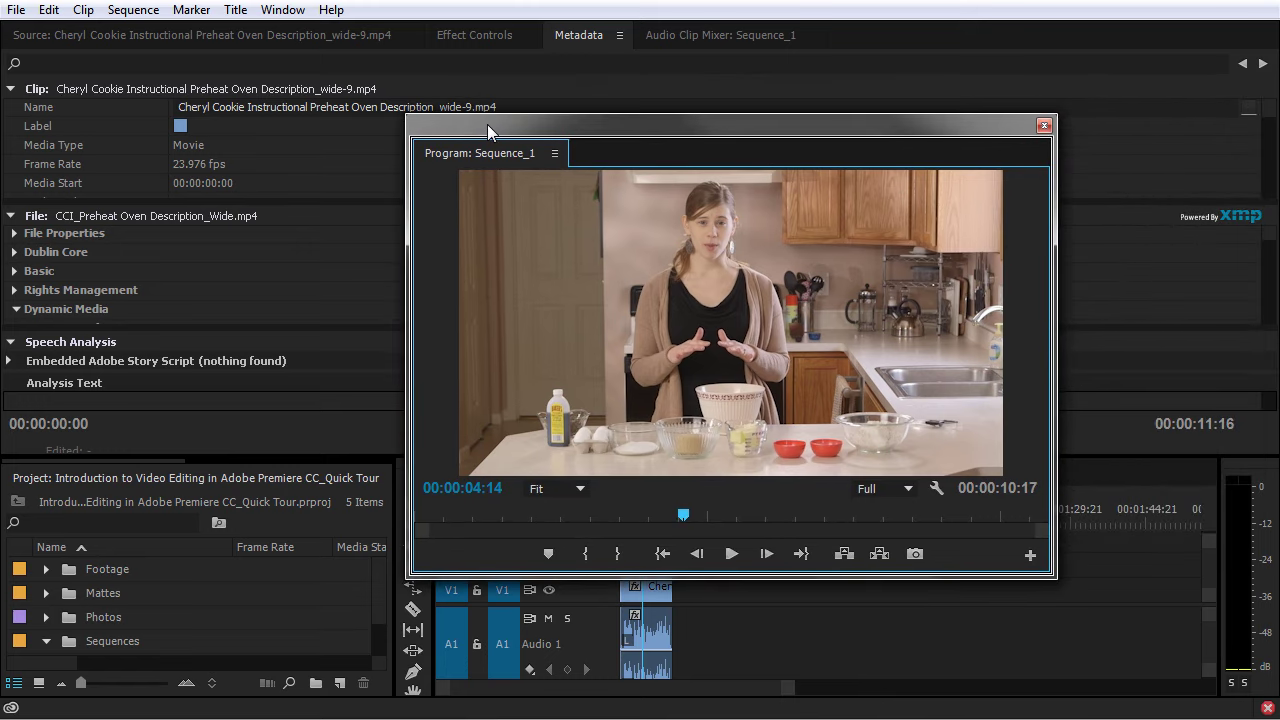
{"action": "mouse_move", "coordinate": [629, 117]}
{"action": "left_mouse_down"}
{"action": "mouse_move", "coordinate": [586, 156]}
{"action": "mouse_move", "coordinate": [606, 113]}
{"action": "left_mouse_up"}
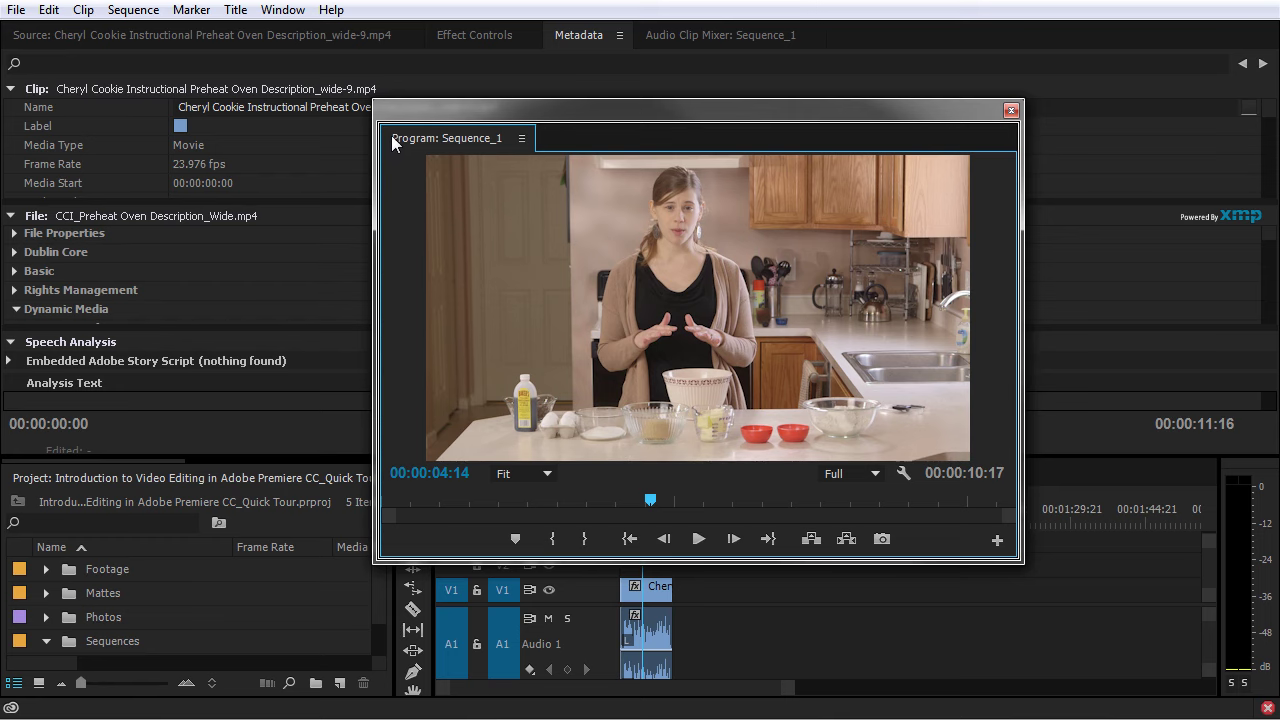
{"action": "left_click_drag", "start_coordinate": [578, 108], "coordinate": [558, 142]}
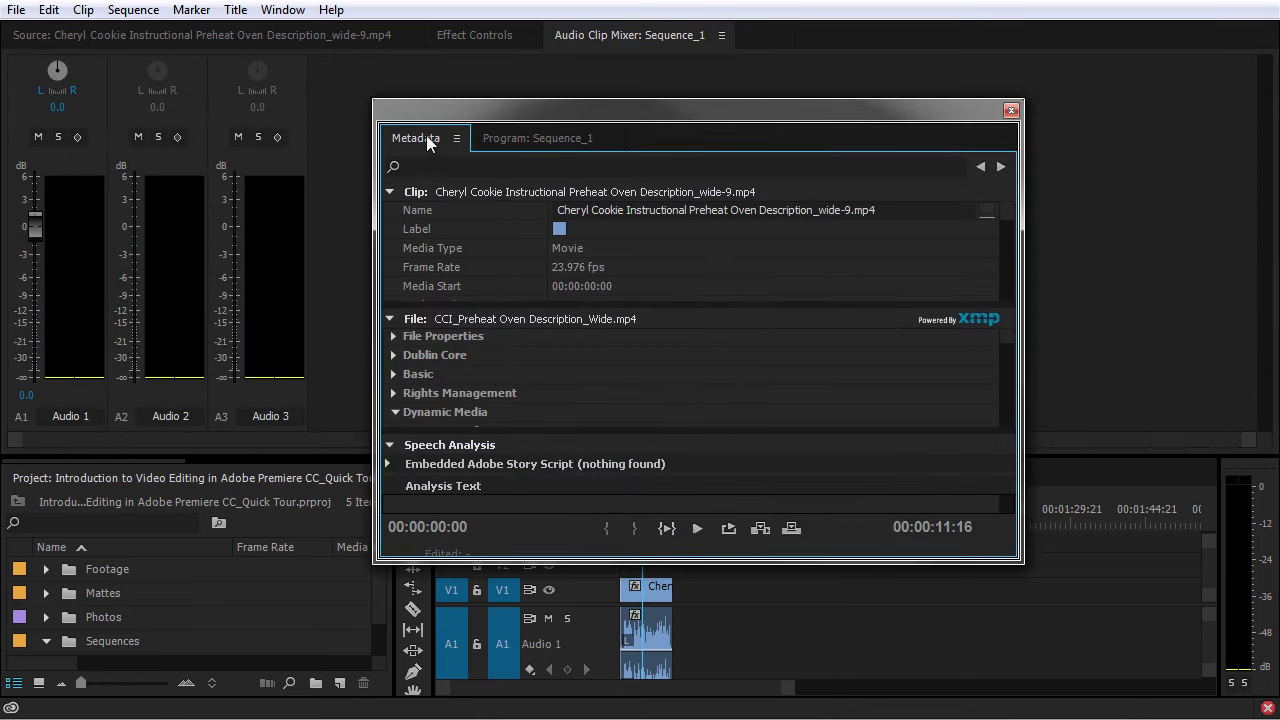
{"action": "left_click_drag", "start_coordinate": [426, 138], "coordinate": [460, 35]}
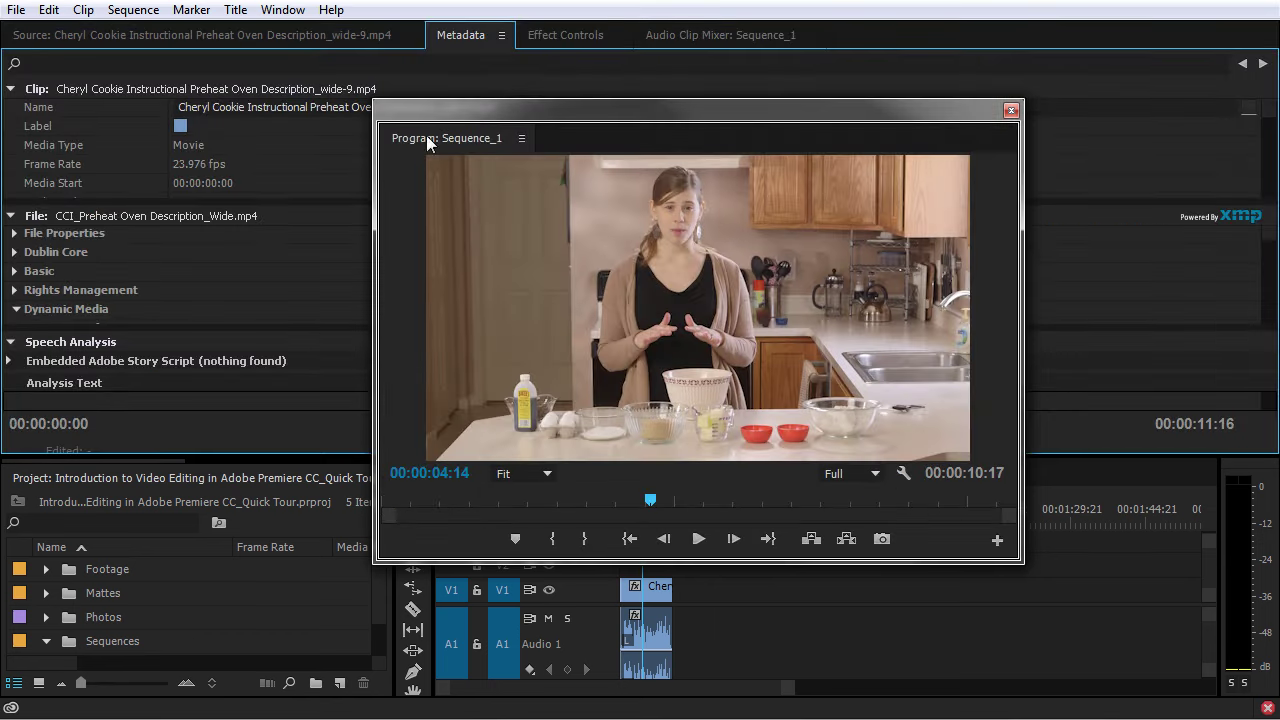
{"action": "left_click_drag", "start_coordinate": [427, 142], "coordinate": [1248, 140]}
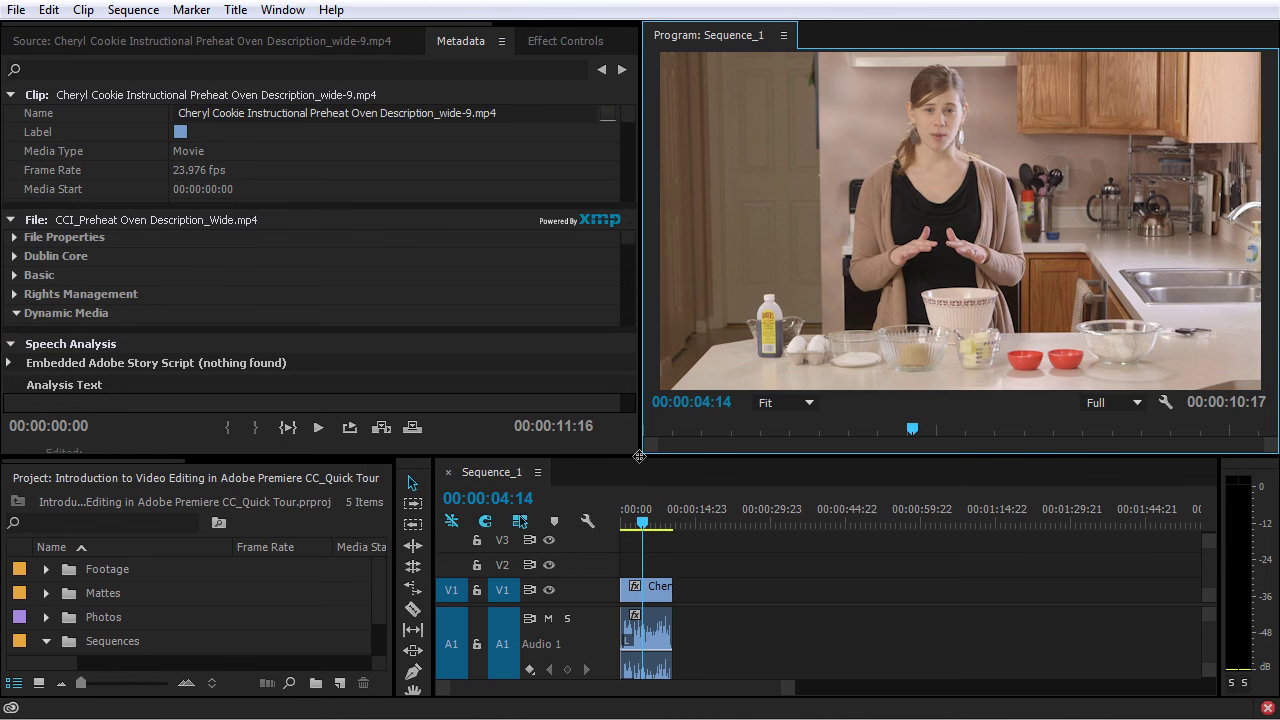
{"action": "left_click_drag", "start_coordinate": [642, 450], "coordinate": [748, 714]}
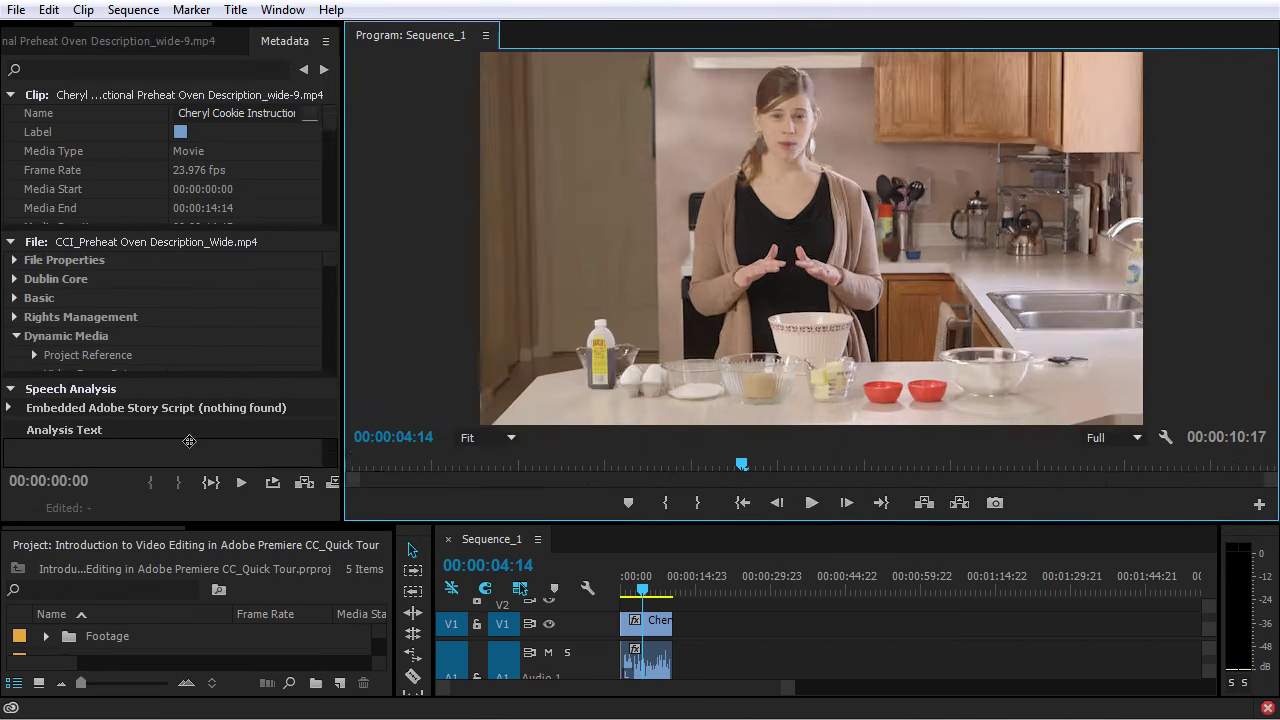
Widen the Program monitor slightly, then reset the Editing workspace and confirm
{"action": "left_click_drag", "start_coordinate": [174, 85], "coordinate": [190, 85]}
{"action": "left_click", "coordinate": [282, 10]}
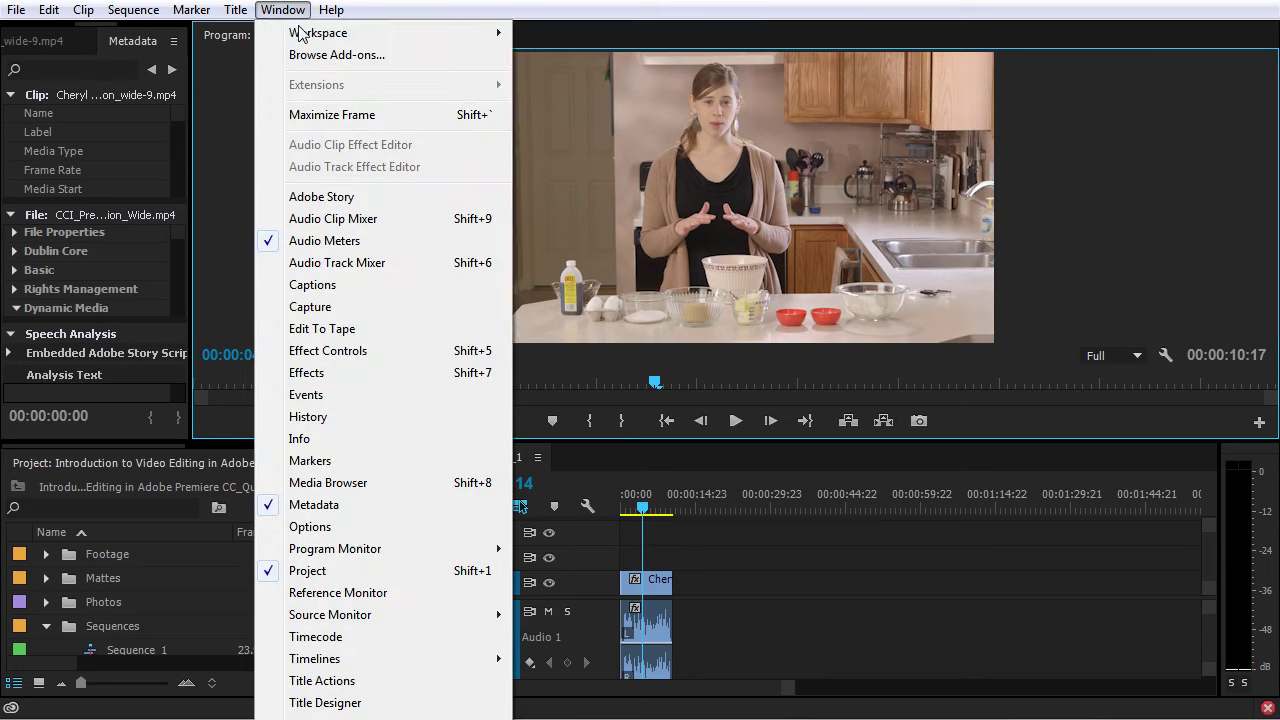
{"action": "mouse_move", "coordinate": [305, 33]}
{"action": "left_click", "coordinate": [612, 283]}
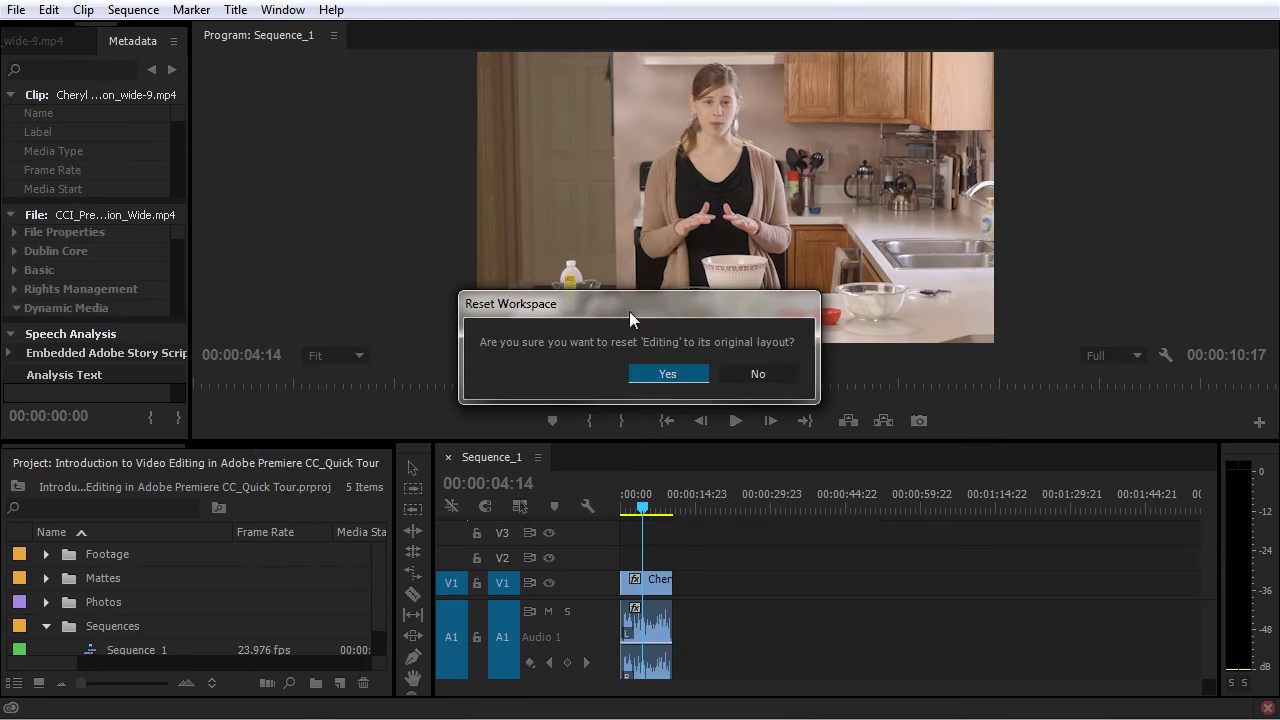
{"action": "left_click", "coordinate": [665, 372]}
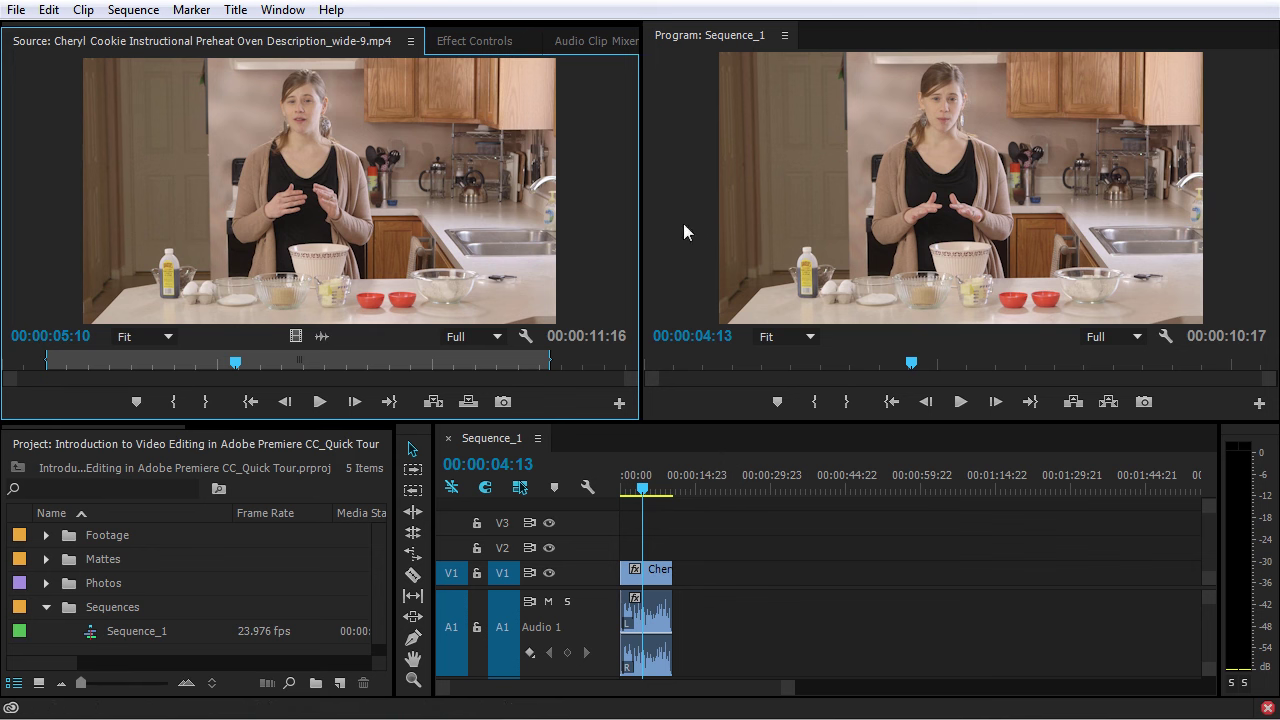
Inspect the Program monitor's panel menu, right-click marking menu and wrench Settings menu
{"action": "left_click", "coordinate": [791, 42]}
{"action": "left_click", "coordinate": [786, 37]}
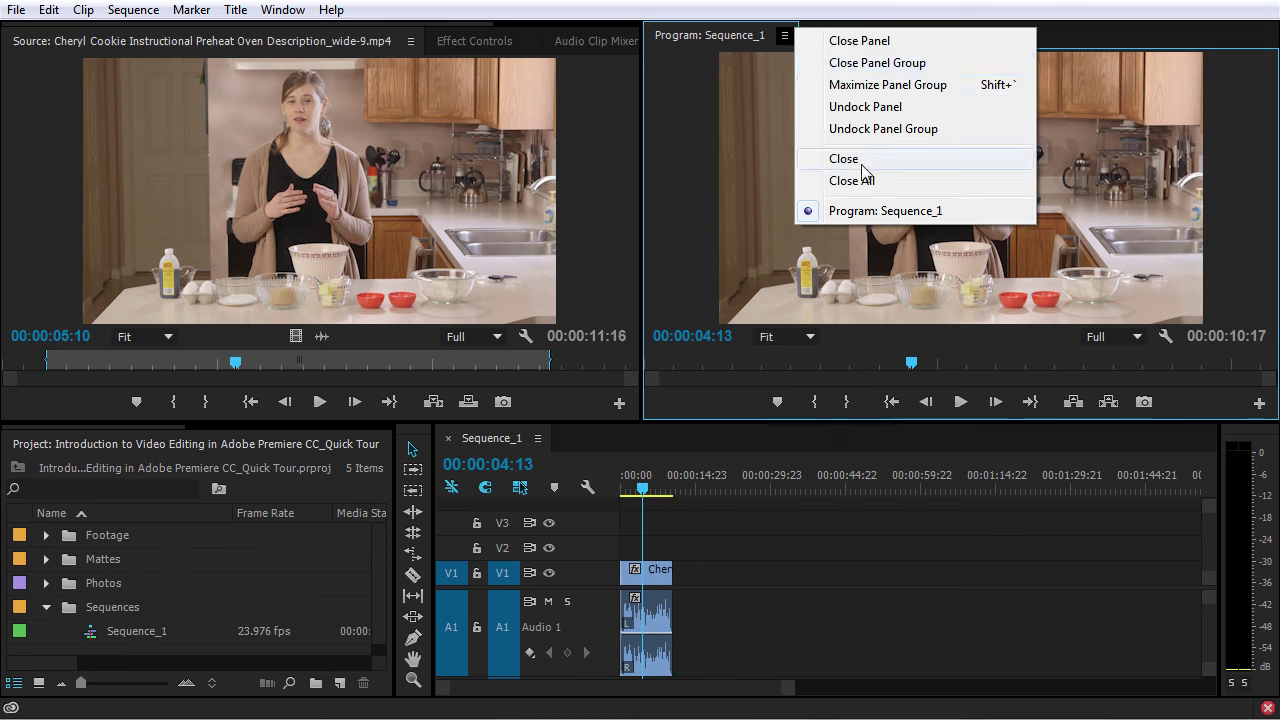
{"action": "left_click", "coordinate": [672, 141]}
{"action": "right_click", "coordinate": [846, 146]}
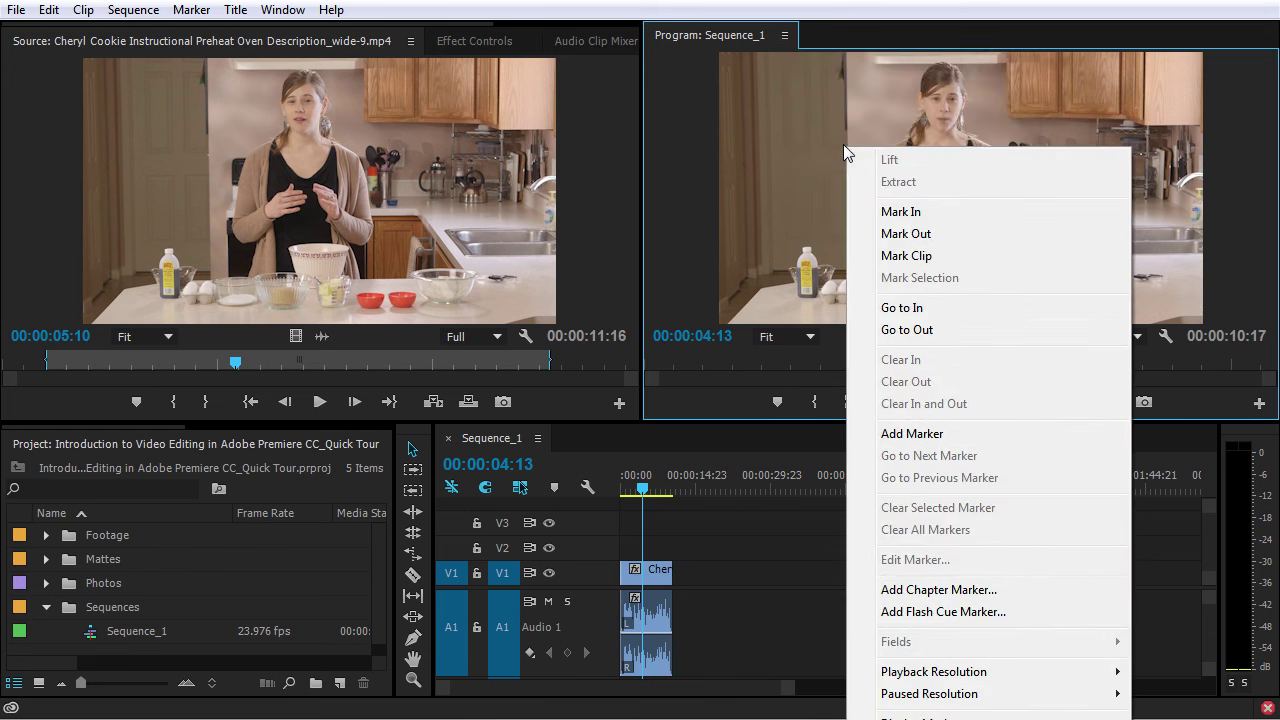
{"action": "right_click", "coordinate": [813, 113]}
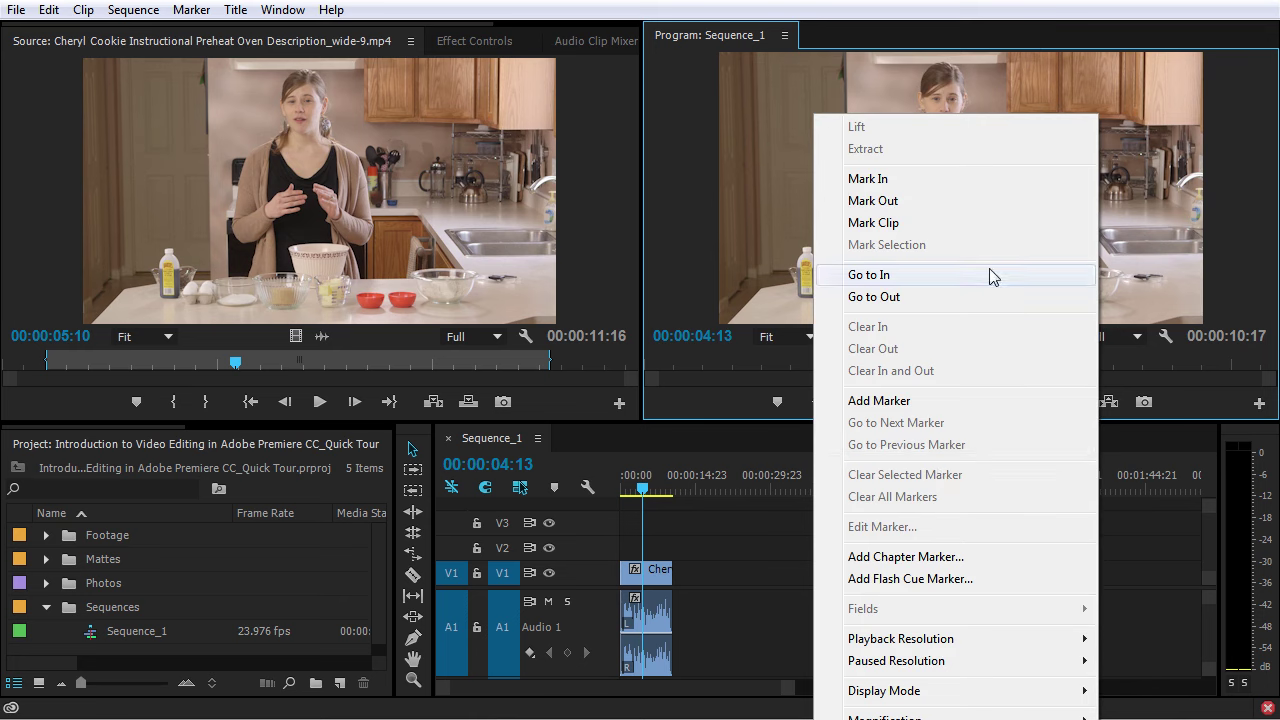
{"action": "left_click", "coordinate": [1258, 155]}
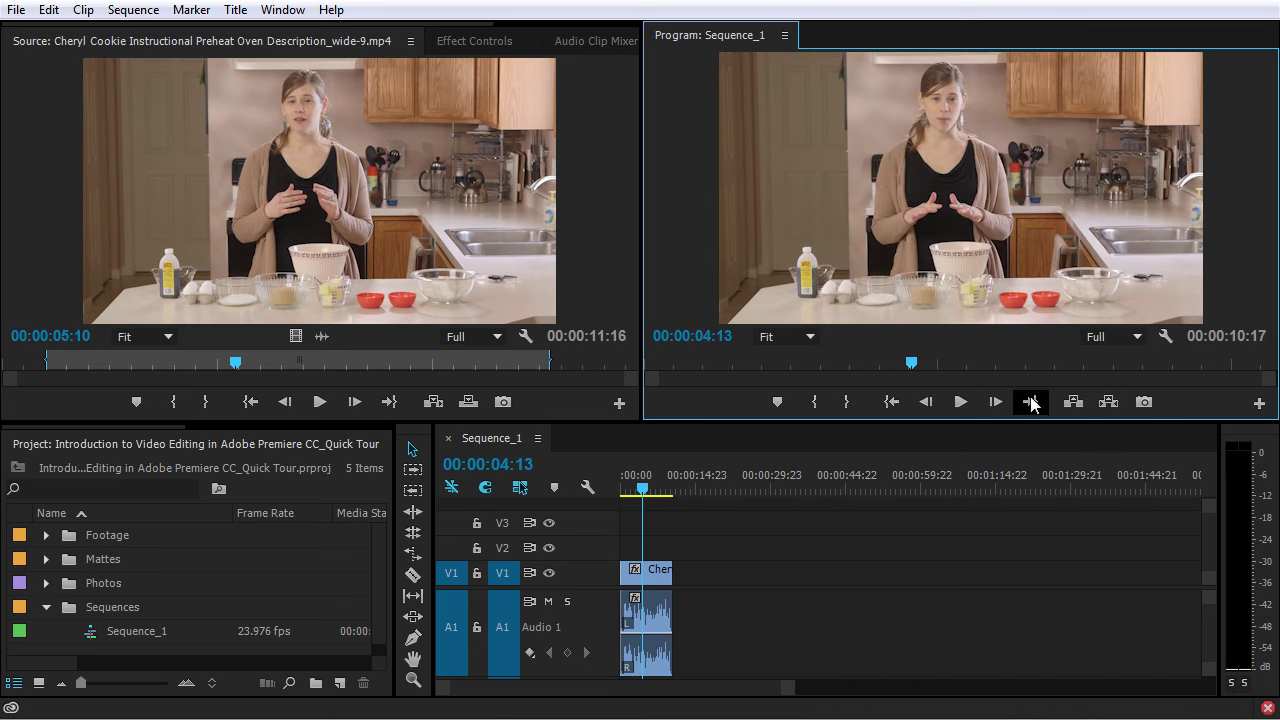
{"action": "left_click", "coordinate": [1165, 337]}
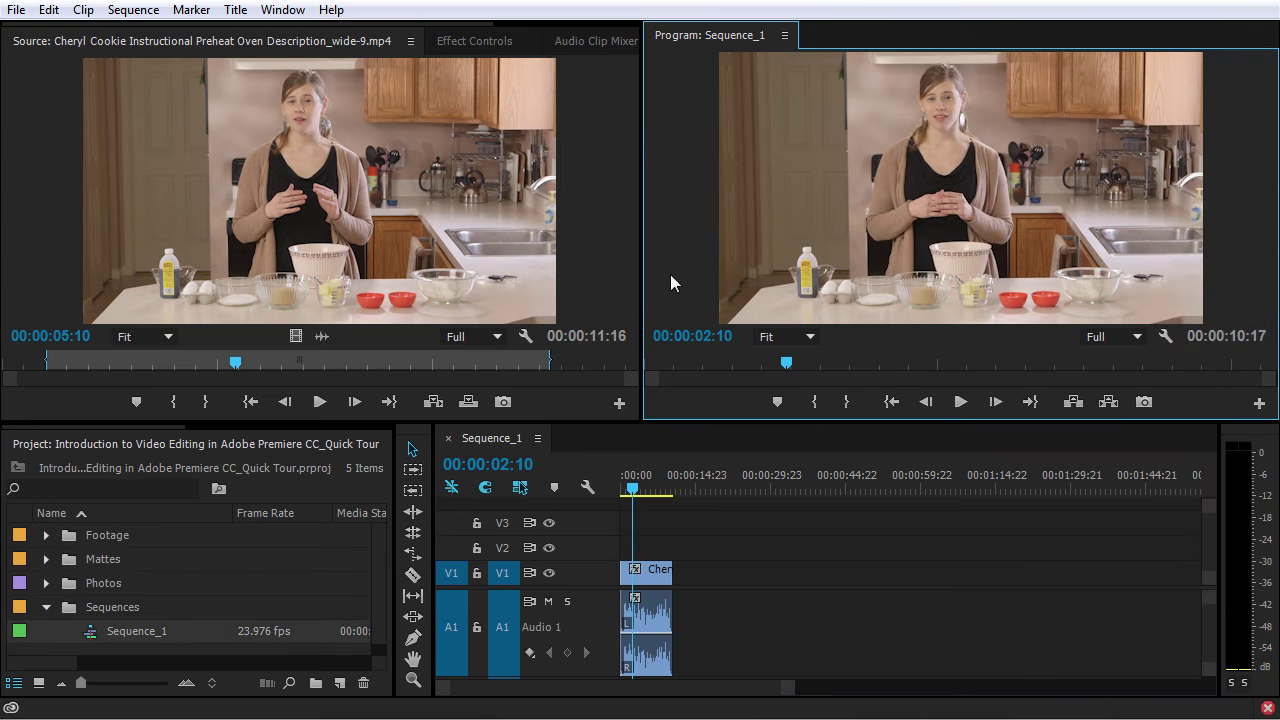
Activate the Source, Project, Program and Tools panels in turn
{"action": "left_click", "coordinate": [592, 262]}
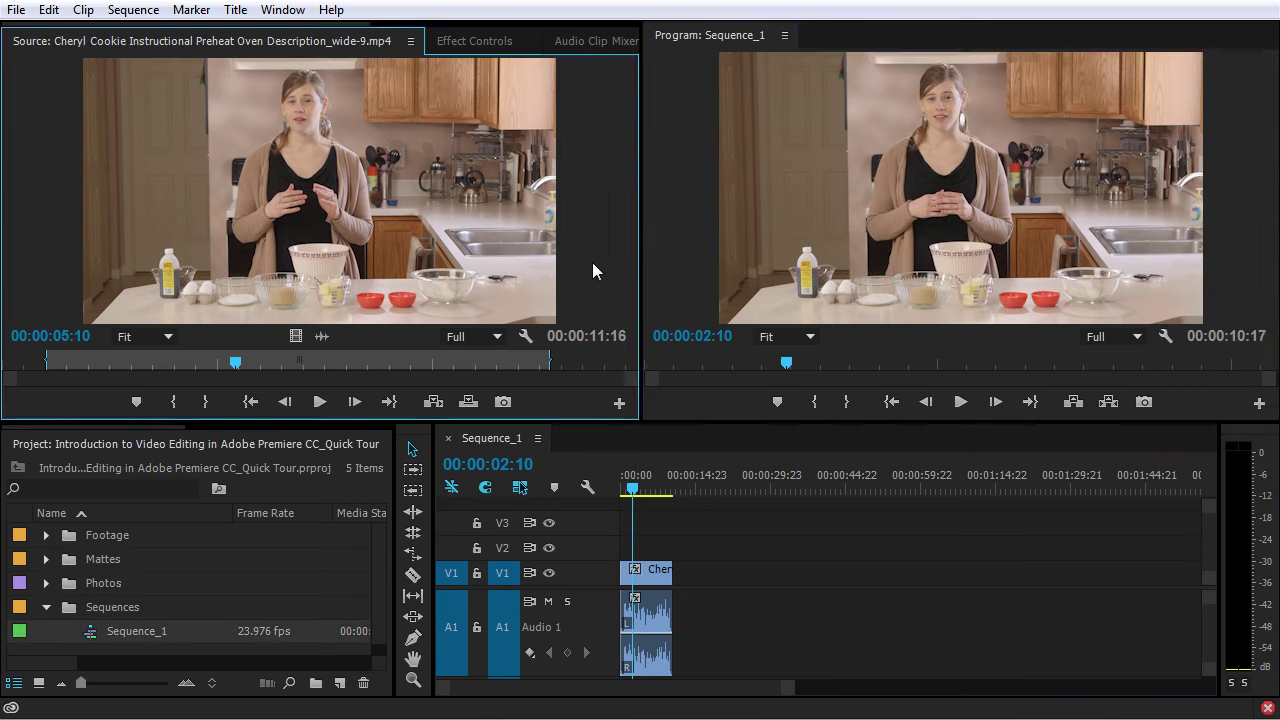
{"action": "left_click", "coordinate": [155, 445]}
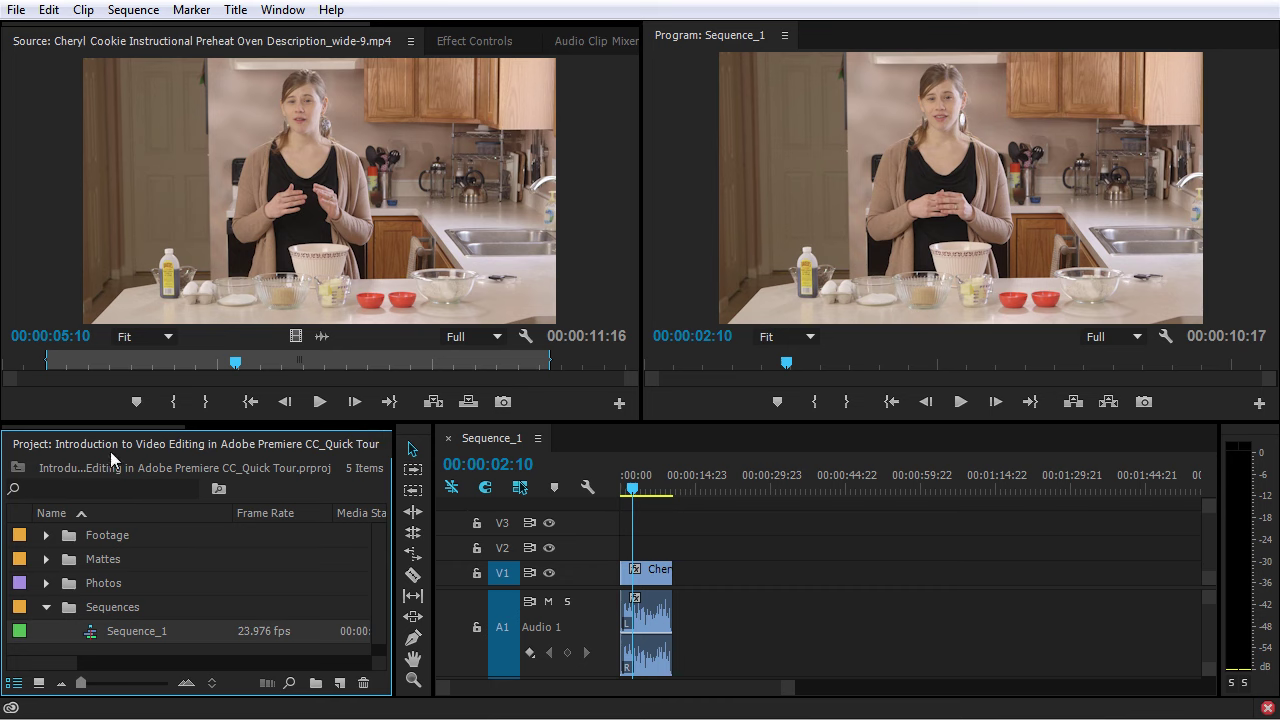
{"action": "left_click", "coordinate": [649, 273]}
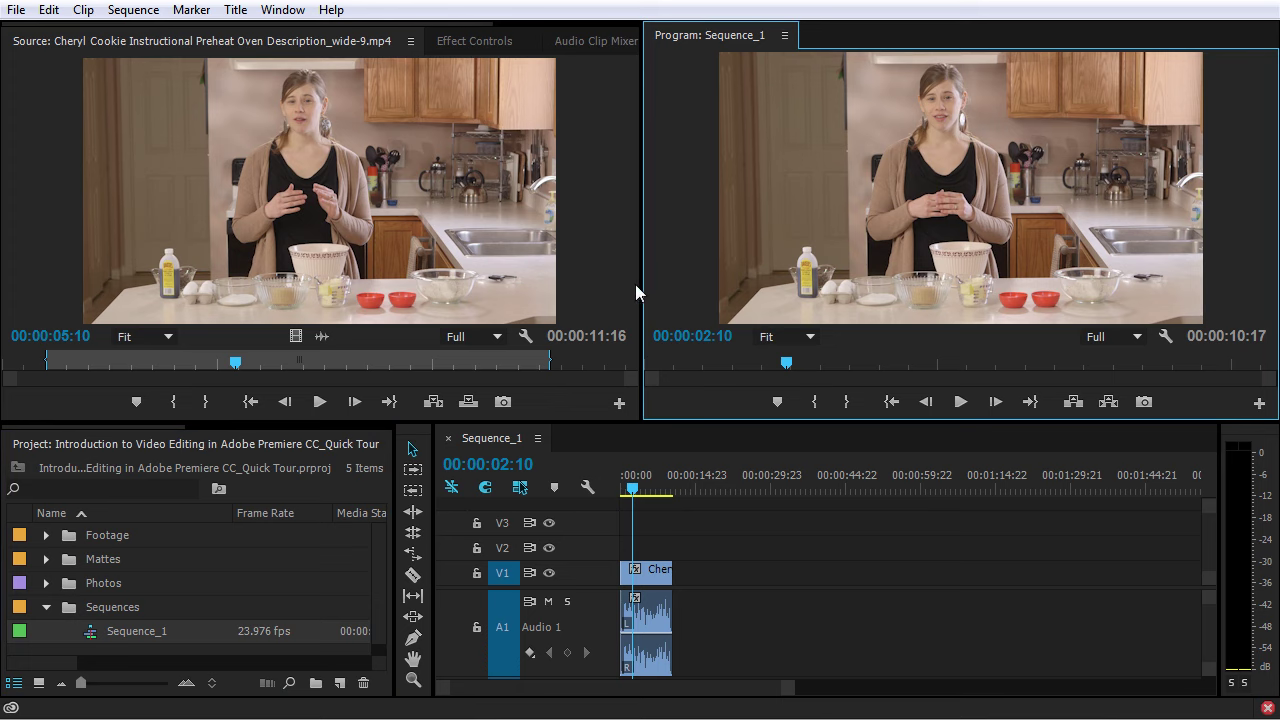
{"action": "left_click", "coordinate": [412, 433]}
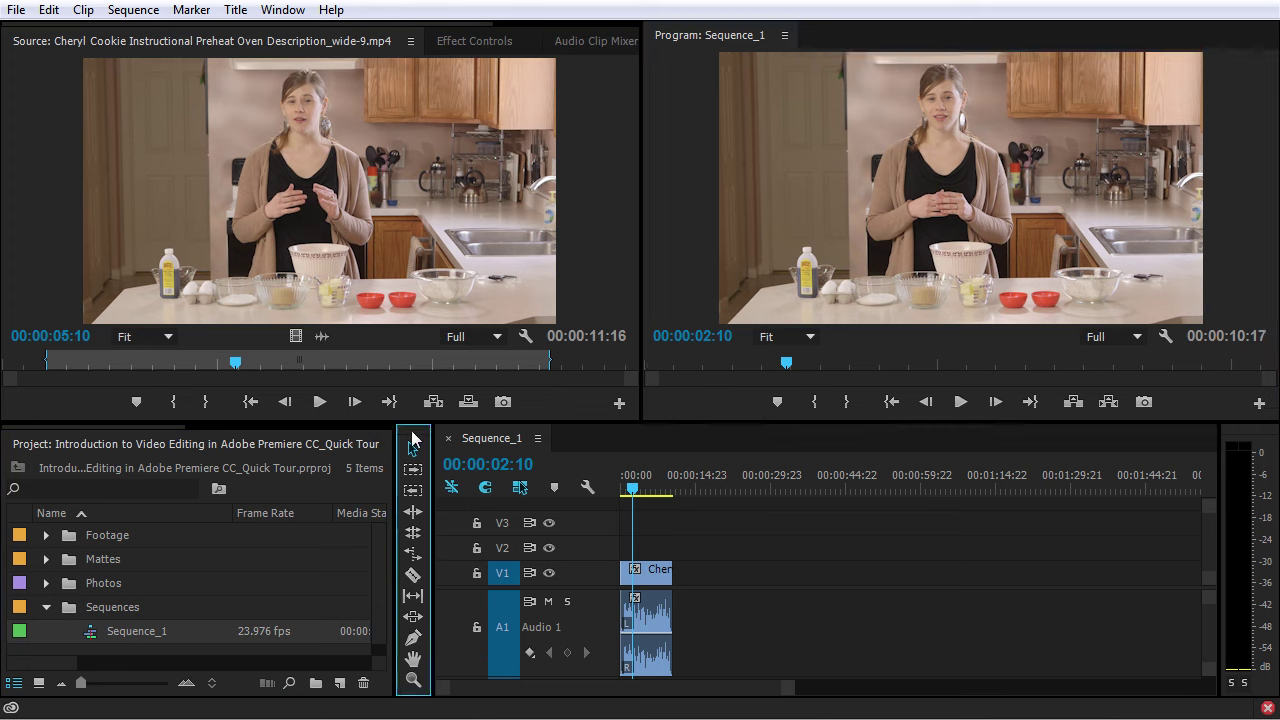
Review the Clip menu commands without choosing any
{"action": "left_click", "coordinate": [77, 17]}
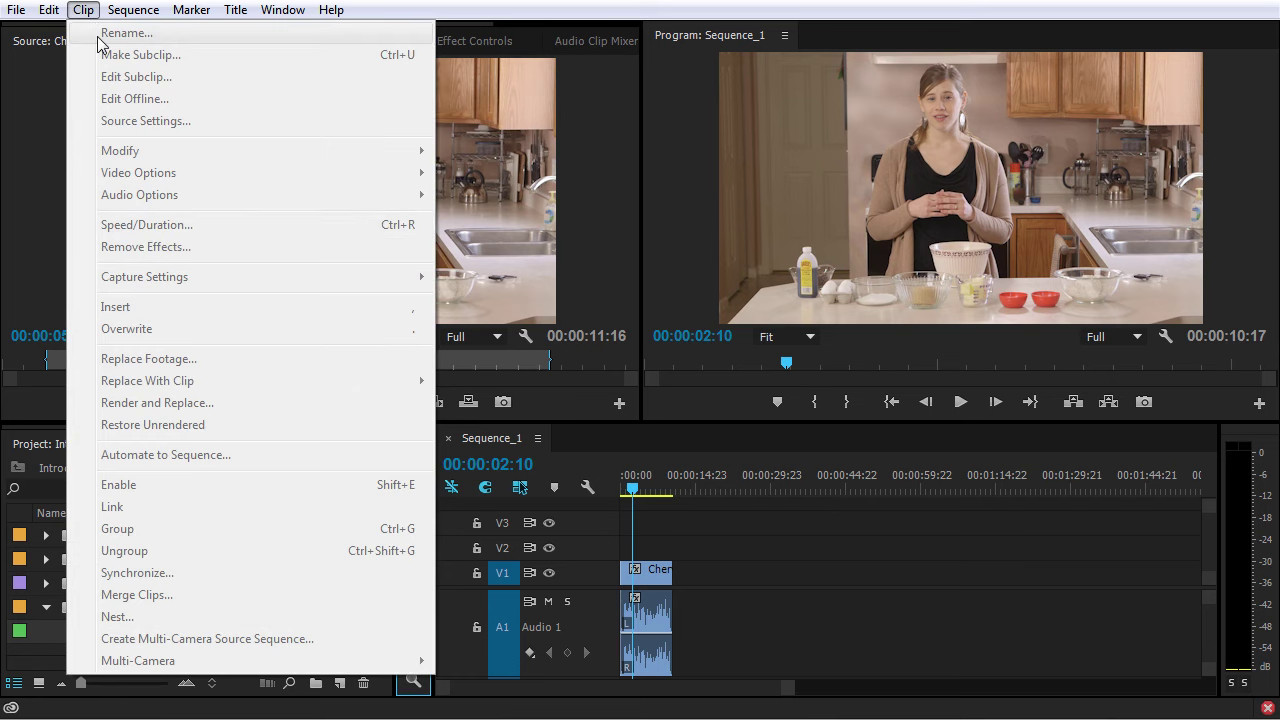
{"action": "left_click", "coordinate": [468, 441]}
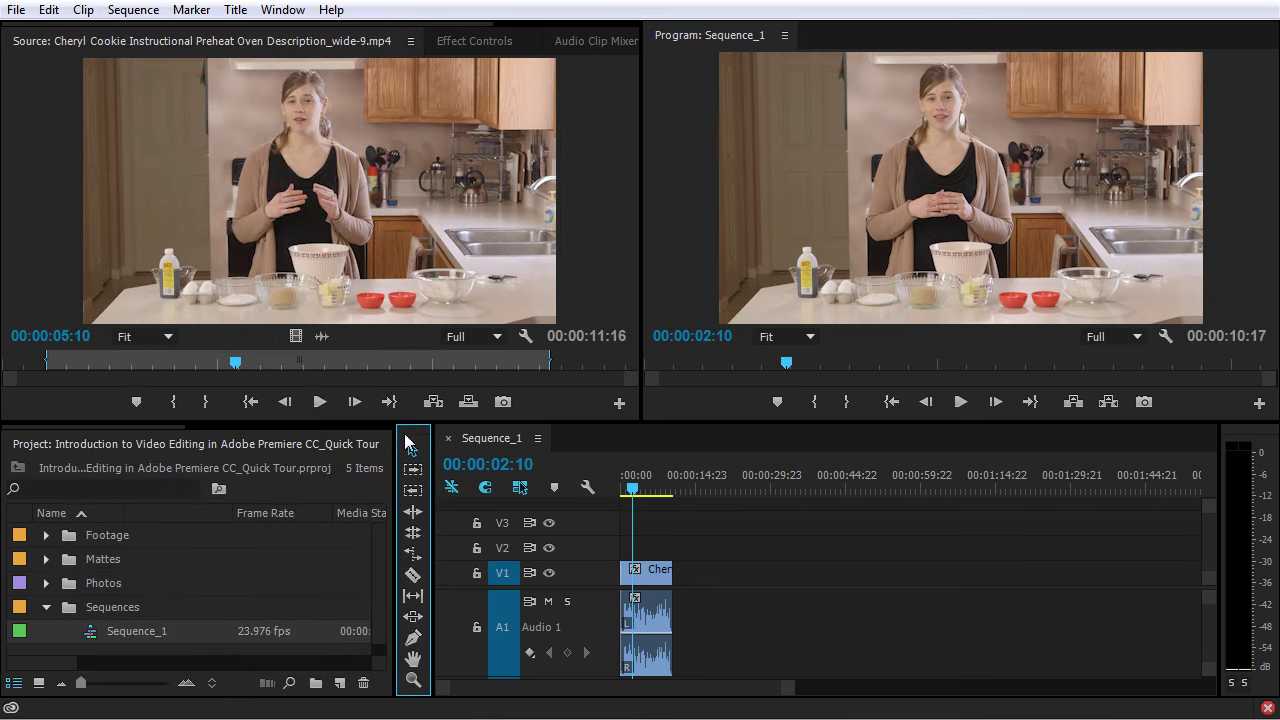
{"action": "left_click", "coordinate": [83, 10]}
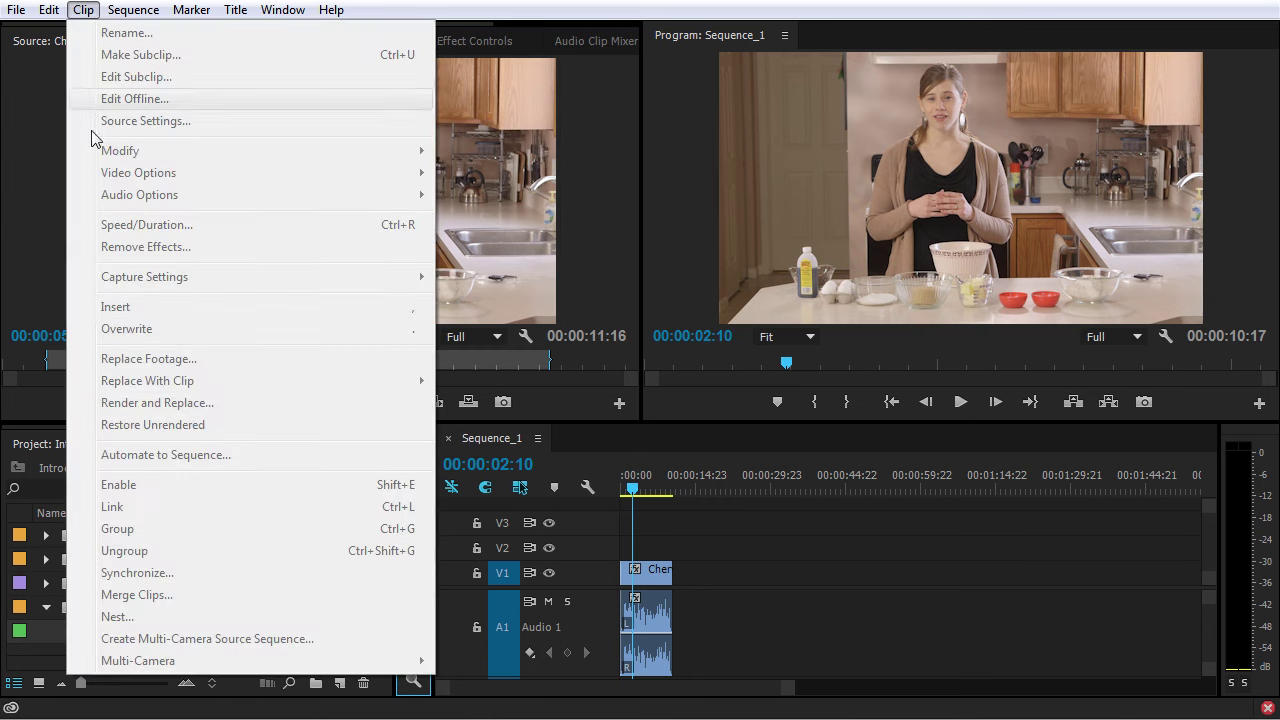
{"action": "left_click", "coordinate": [648, 556]}
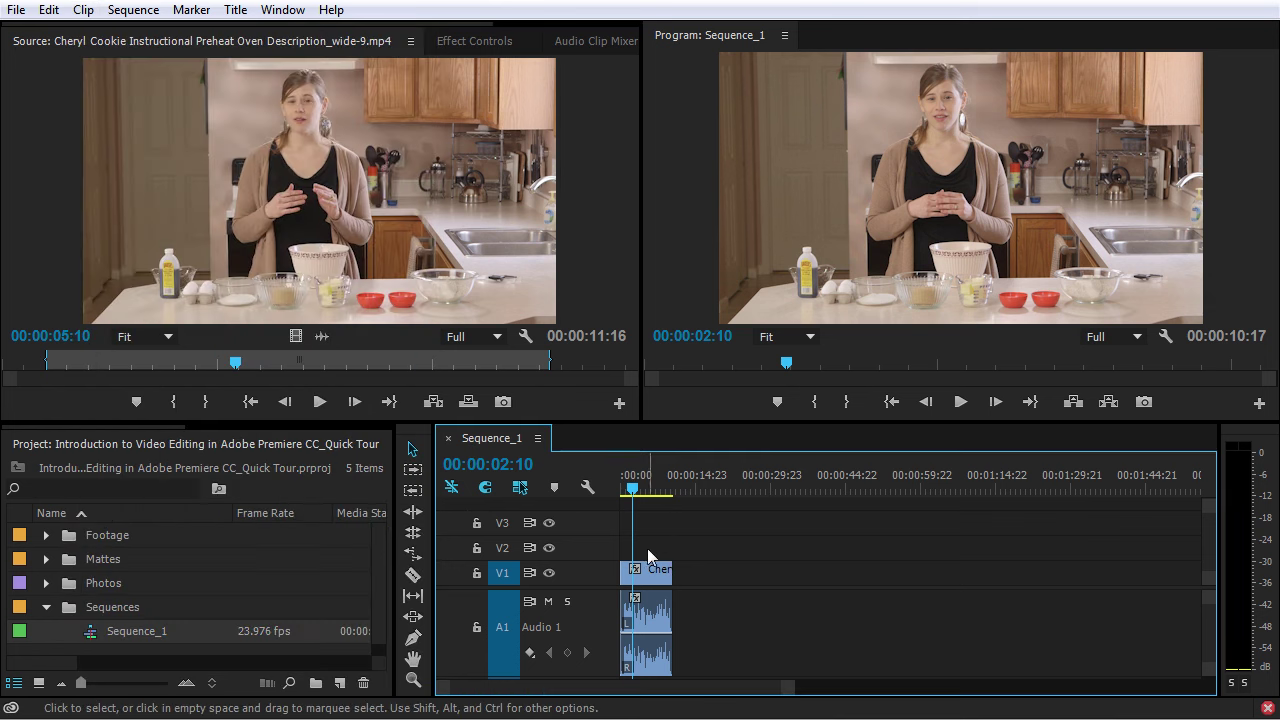
{"action": "left_click", "coordinate": [83, 10]}
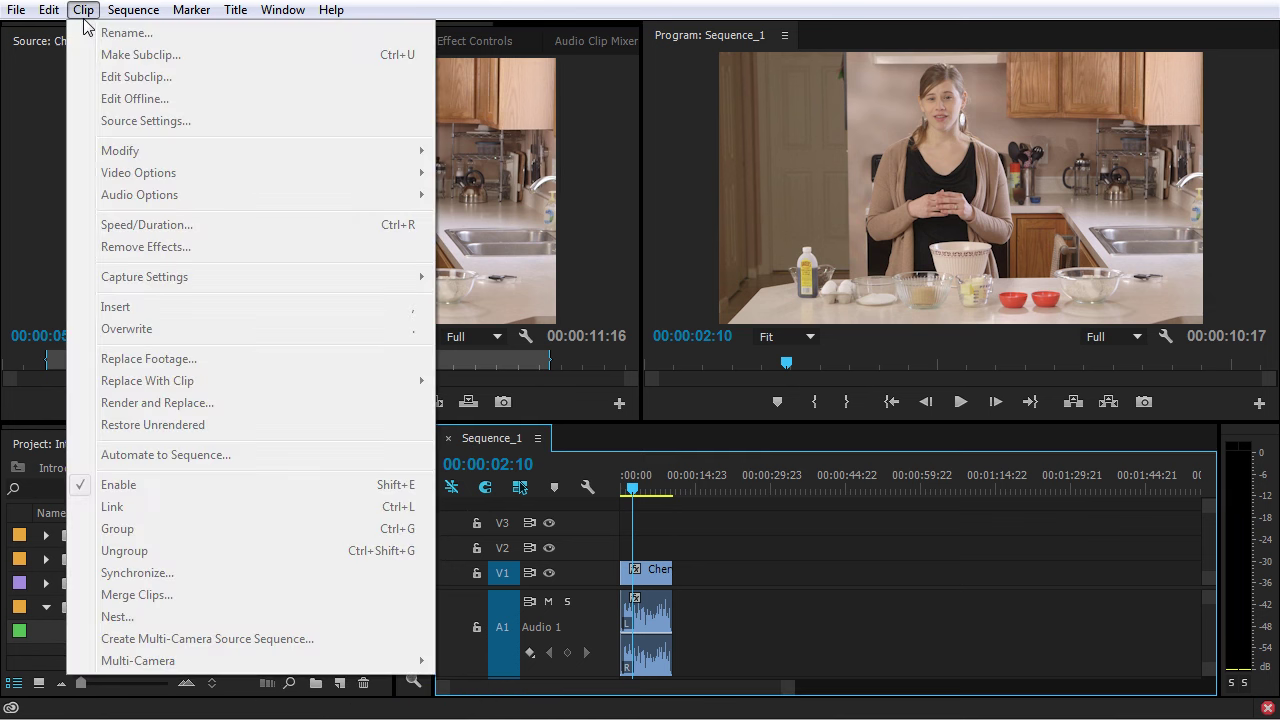
{"action": "left_click", "coordinate": [719, 551]}
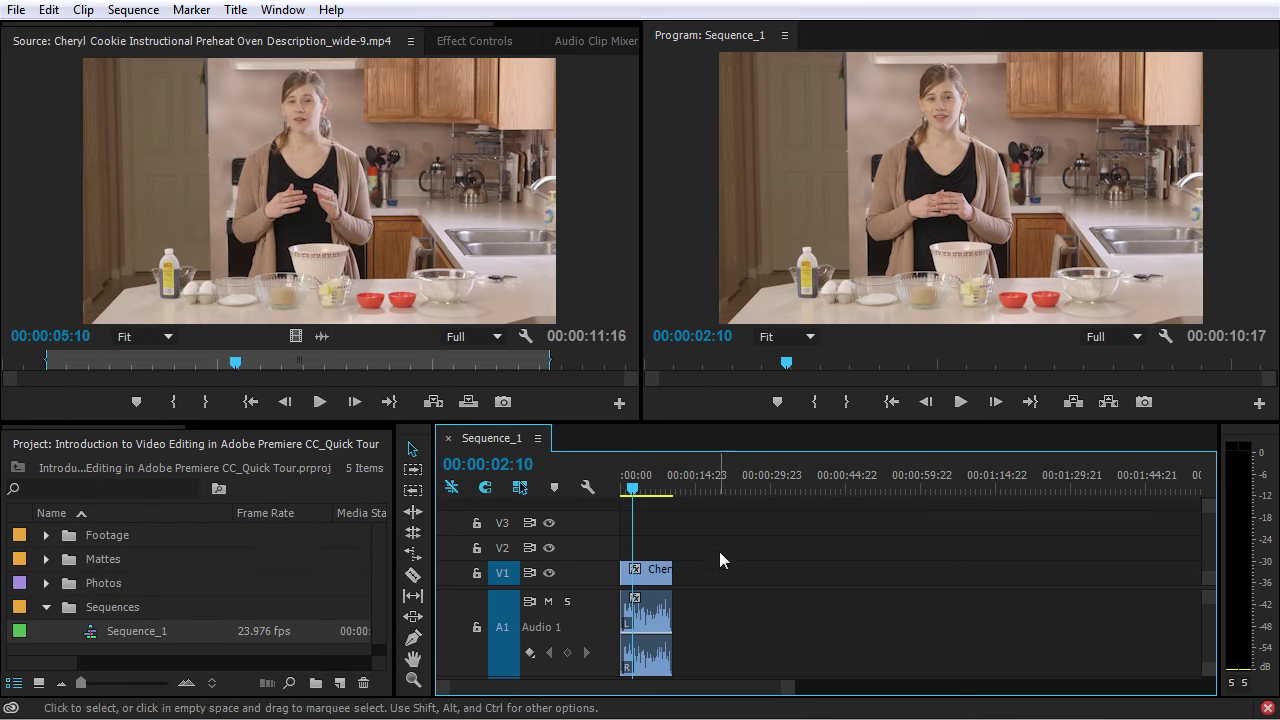
Select the linked timeline clip, zoom the timeline in on it, and show the Info tab
{"action": "left_click", "coordinate": [652, 578]}
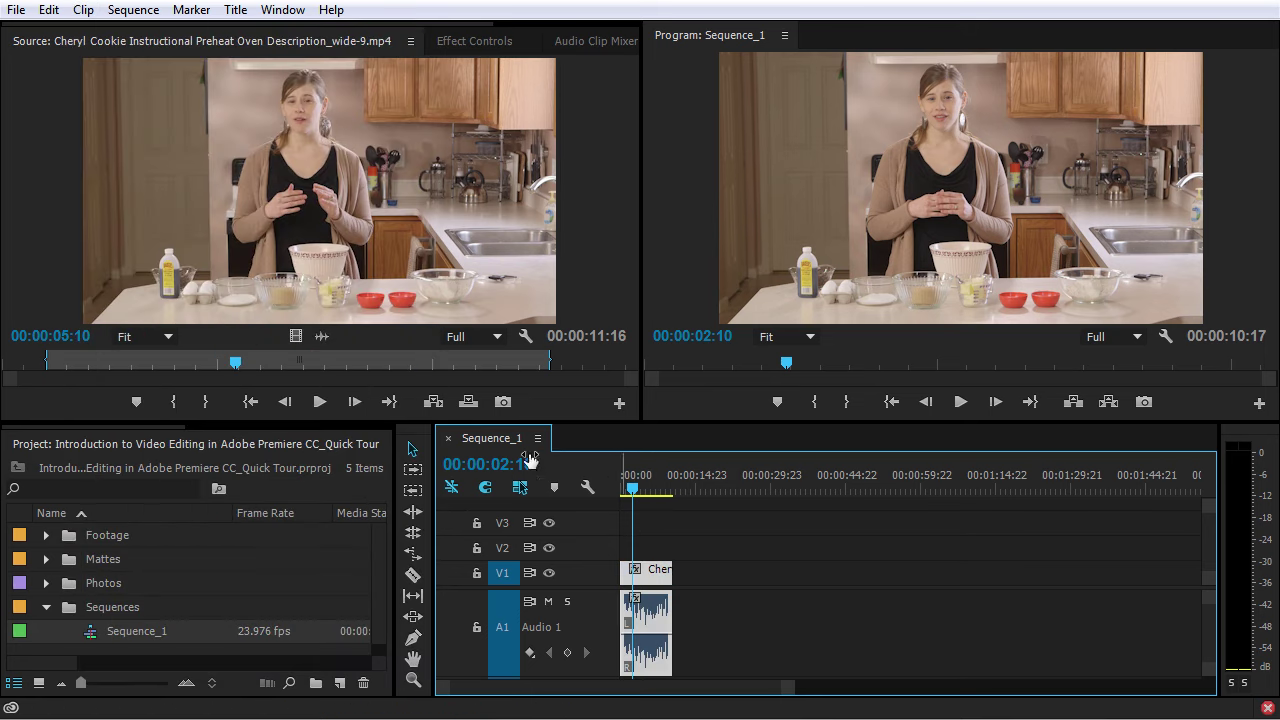
{"action": "left_click", "coordinate": [742, 533]}
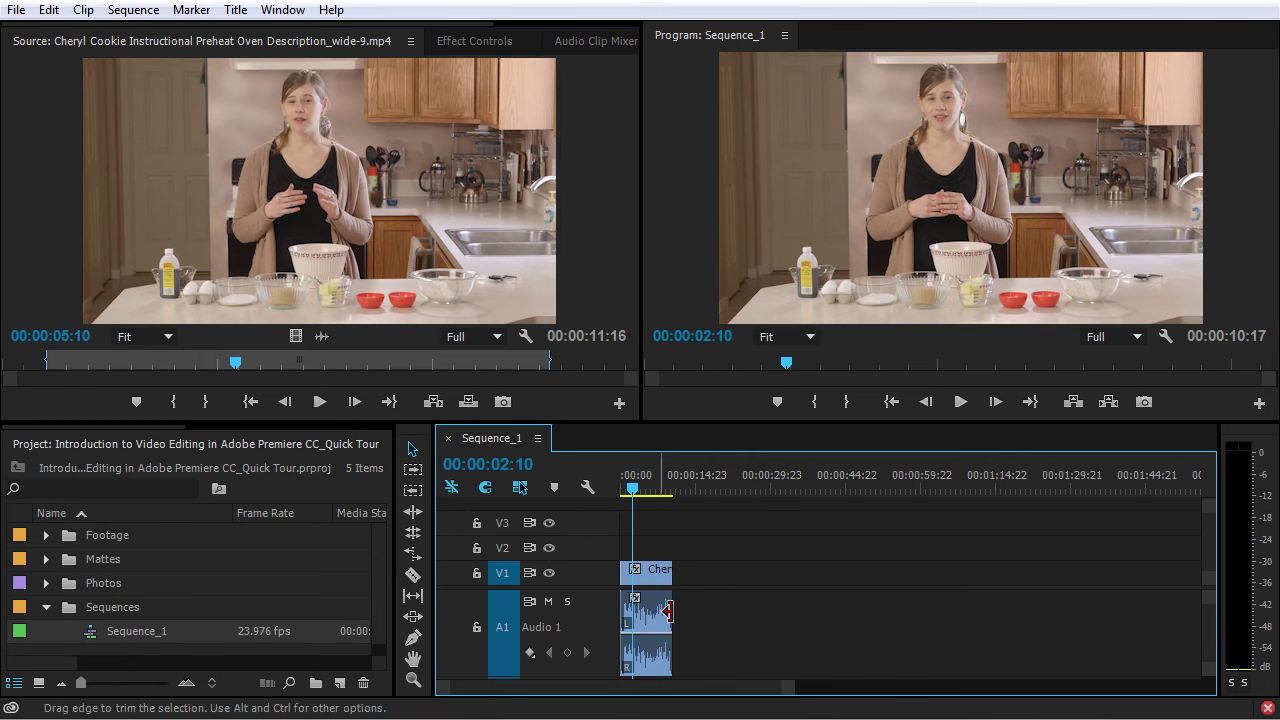
{"action": "left_click", "coordinate": [84, 10]}
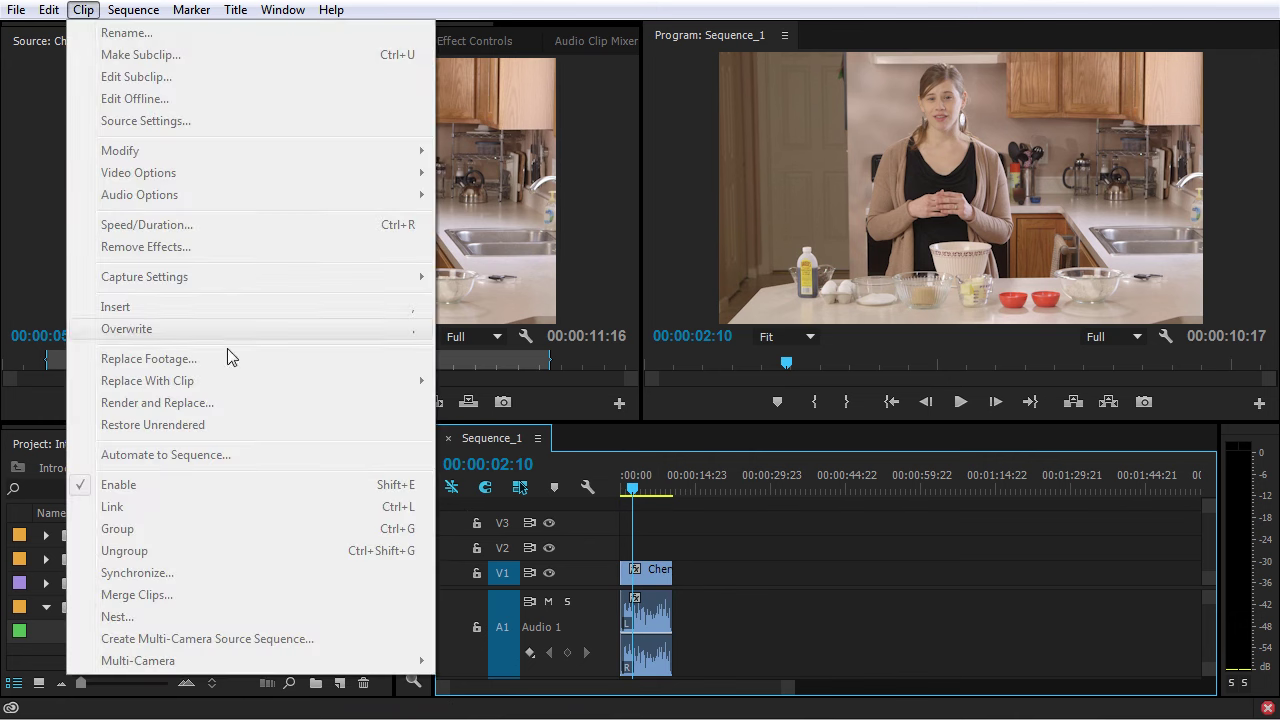
{"action": "mouse_move", "coordinate": [117, 12]}
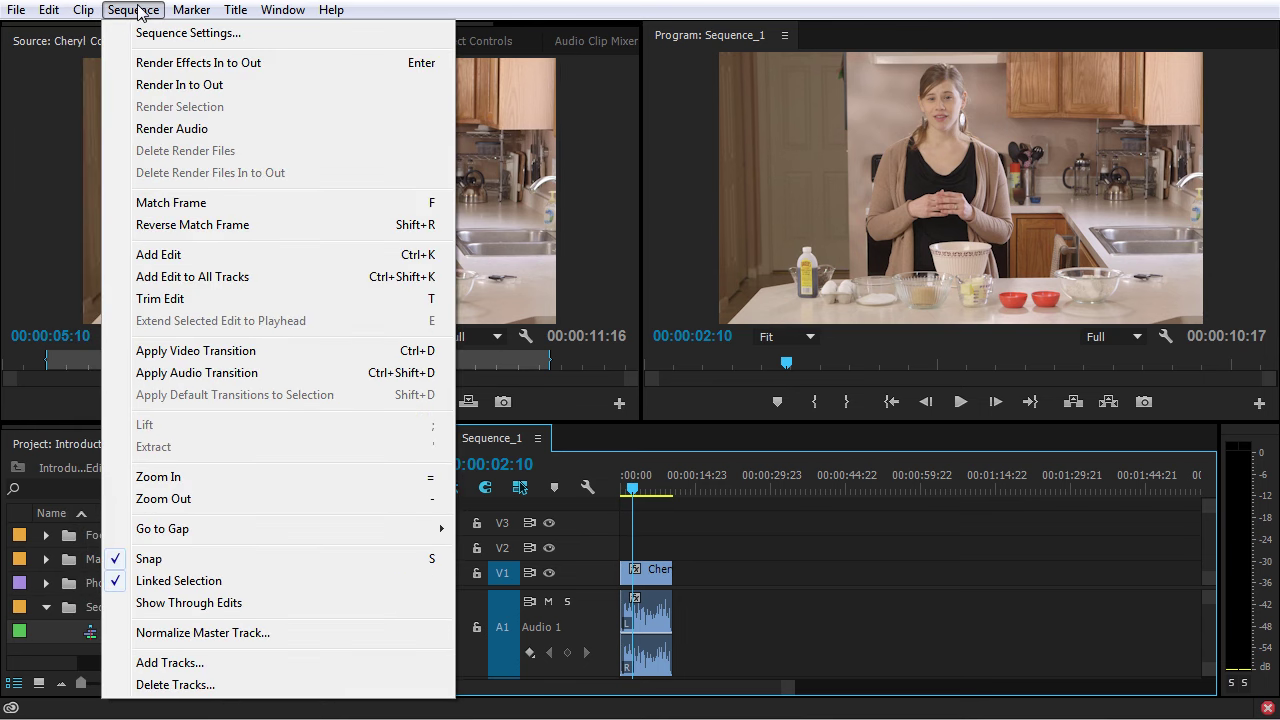
{"action": "left_click", "coordinate": [233, 480]}
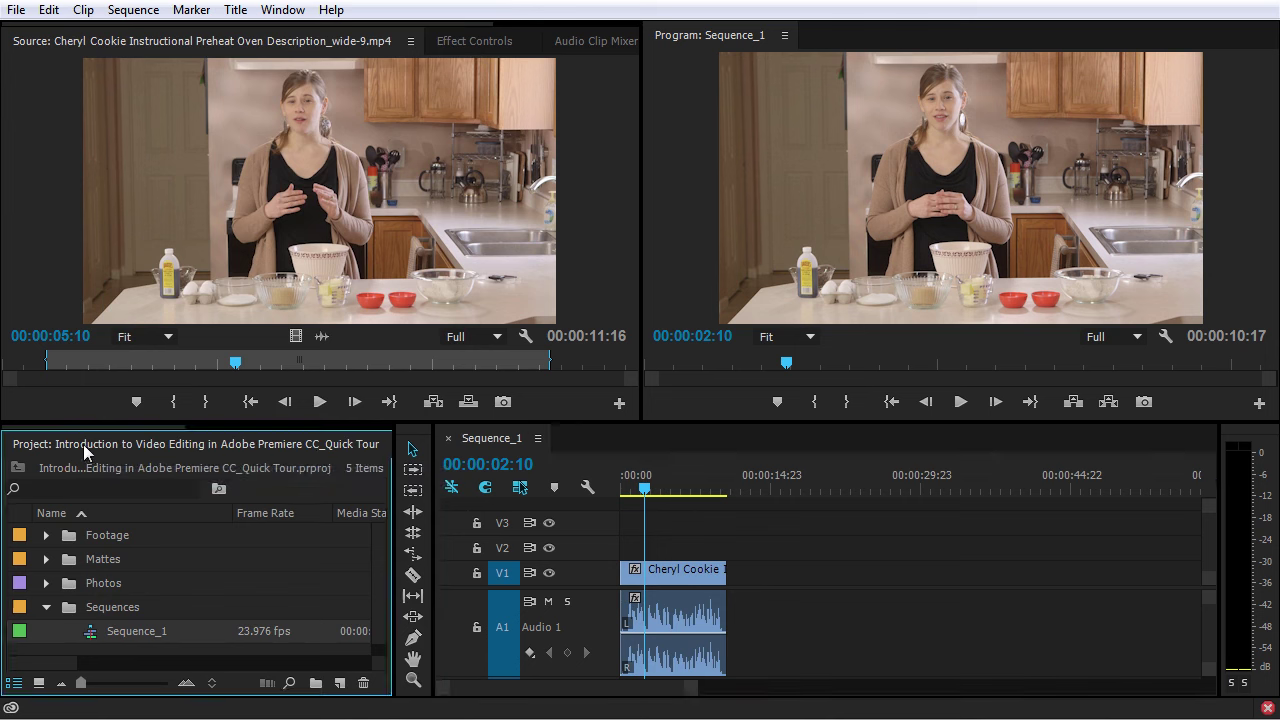
{"action": "scroll", "coordinate": [264, 440], "scroll_direction": "down", "scroll_amount": 3}
{"action": "left_click", "coordinate": [282, 444]}
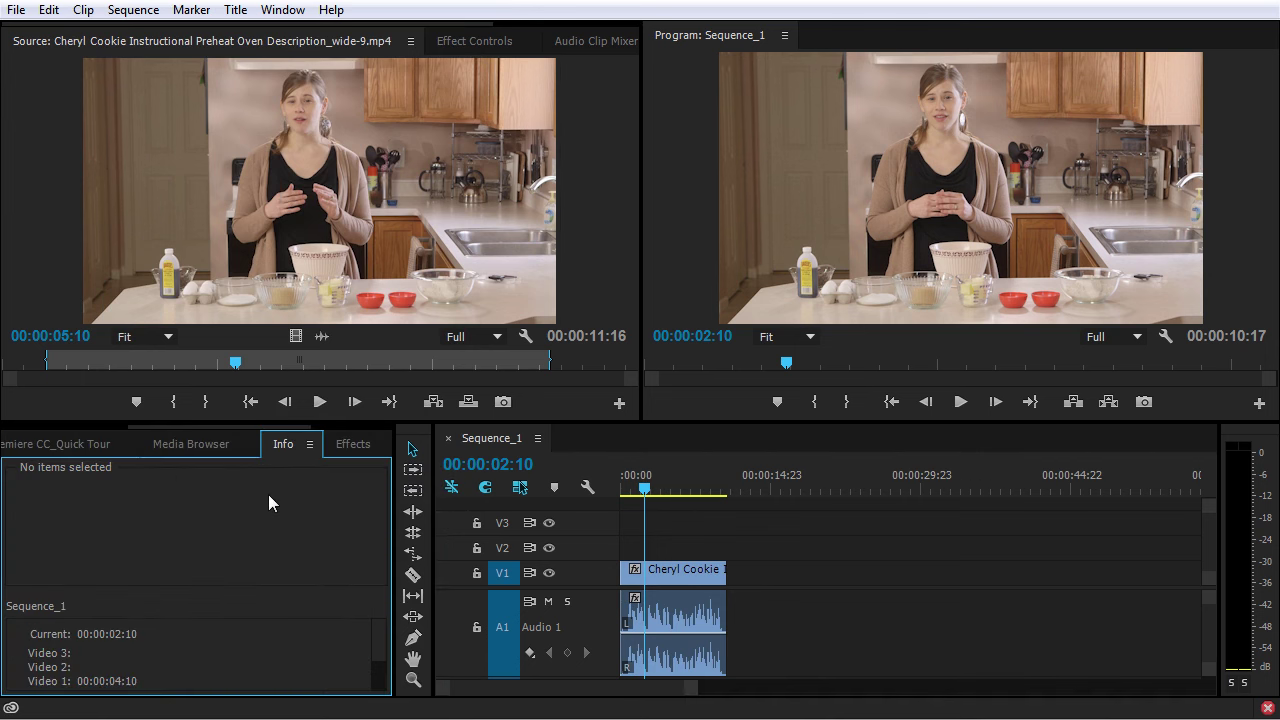
Review the Sequence menu commands without choosing any
{"action": "left_click", "coordinate": [133, 10]}
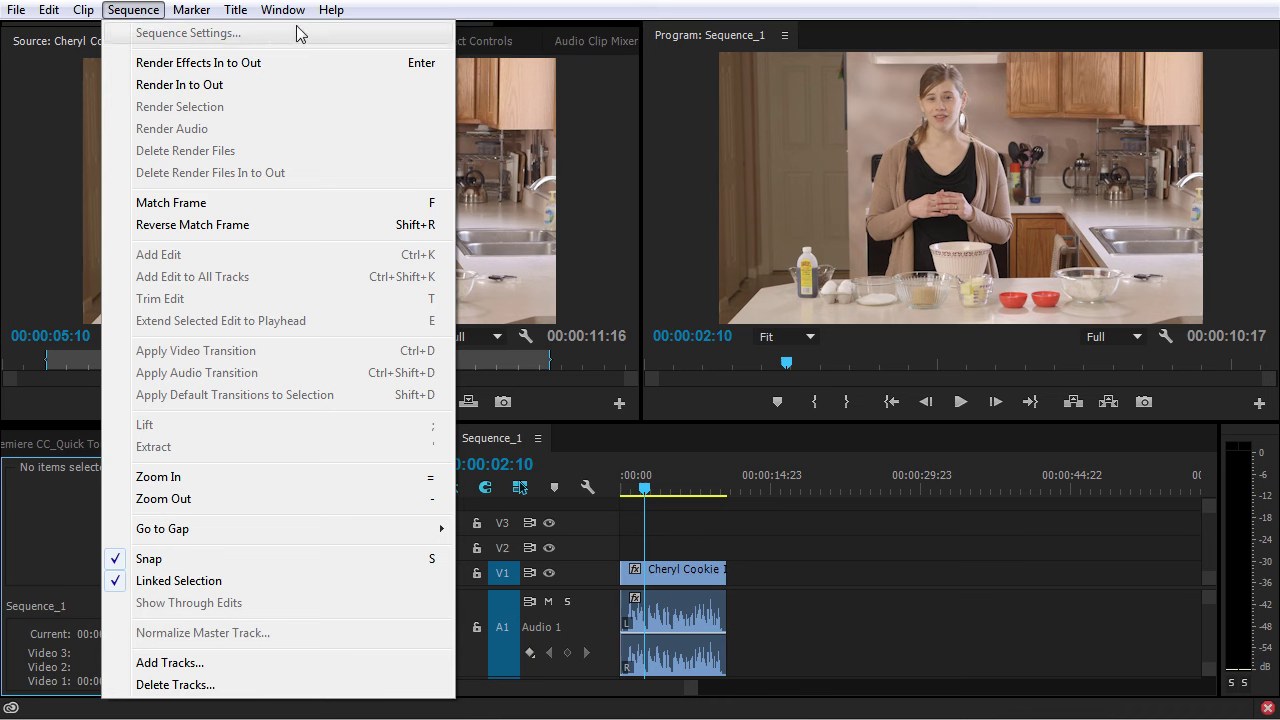
{"action": "left_click", "coordinate": [672, 153]}
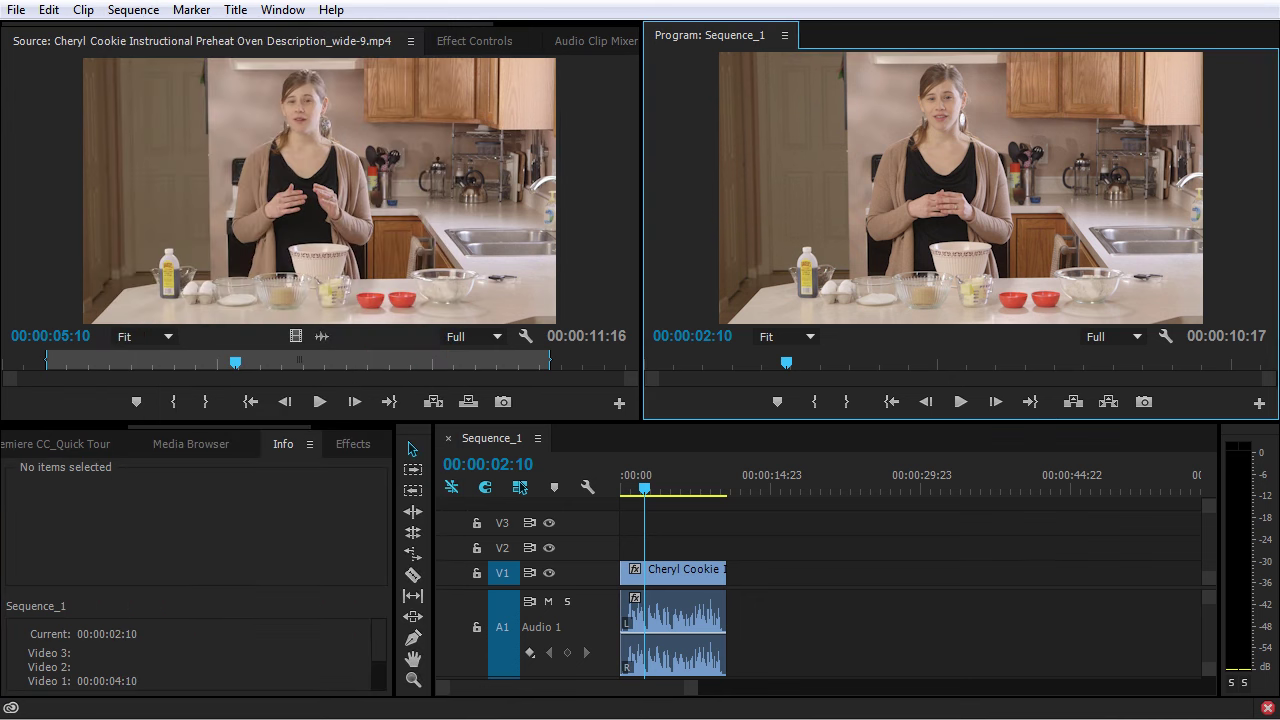
{"action": "left_click", "coordinate": [130, 11]}
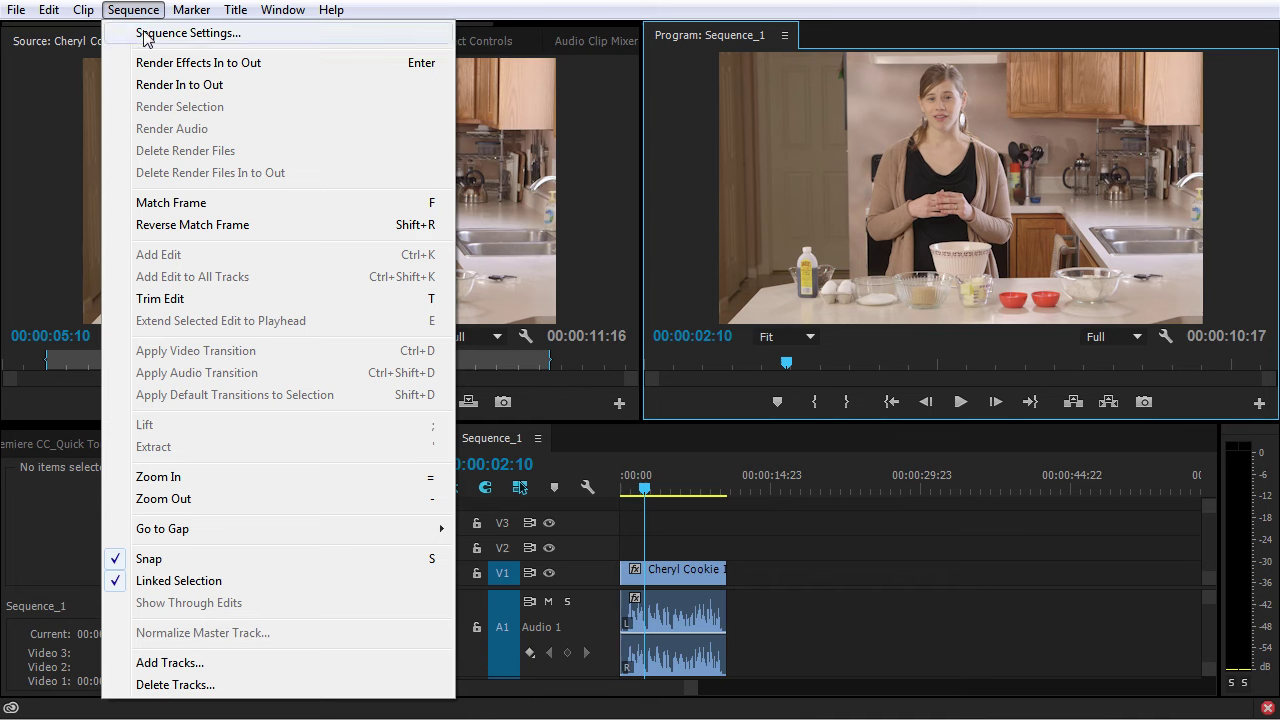
{"action": "left_click", "coordinate": [711, 89]}
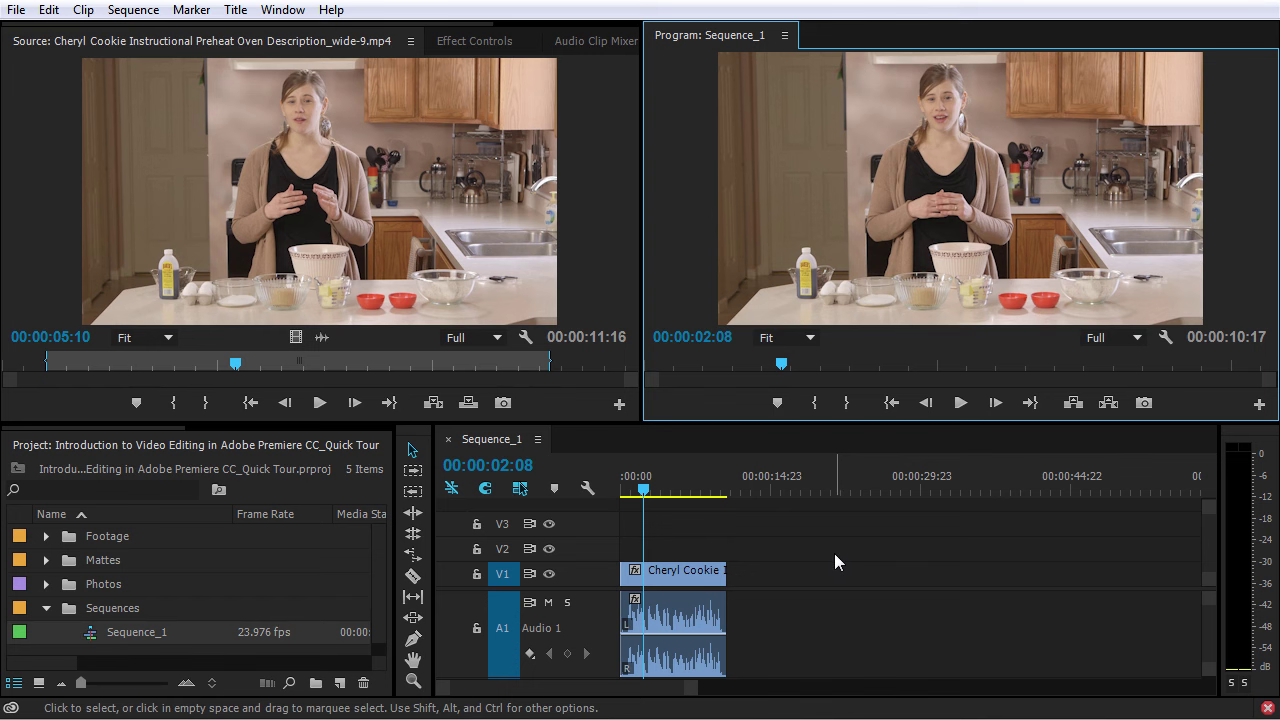
Activate the Timeline, Source and Project panels and widen the Project panel
{"action": "left_click", "coordinate": [502, 442]}
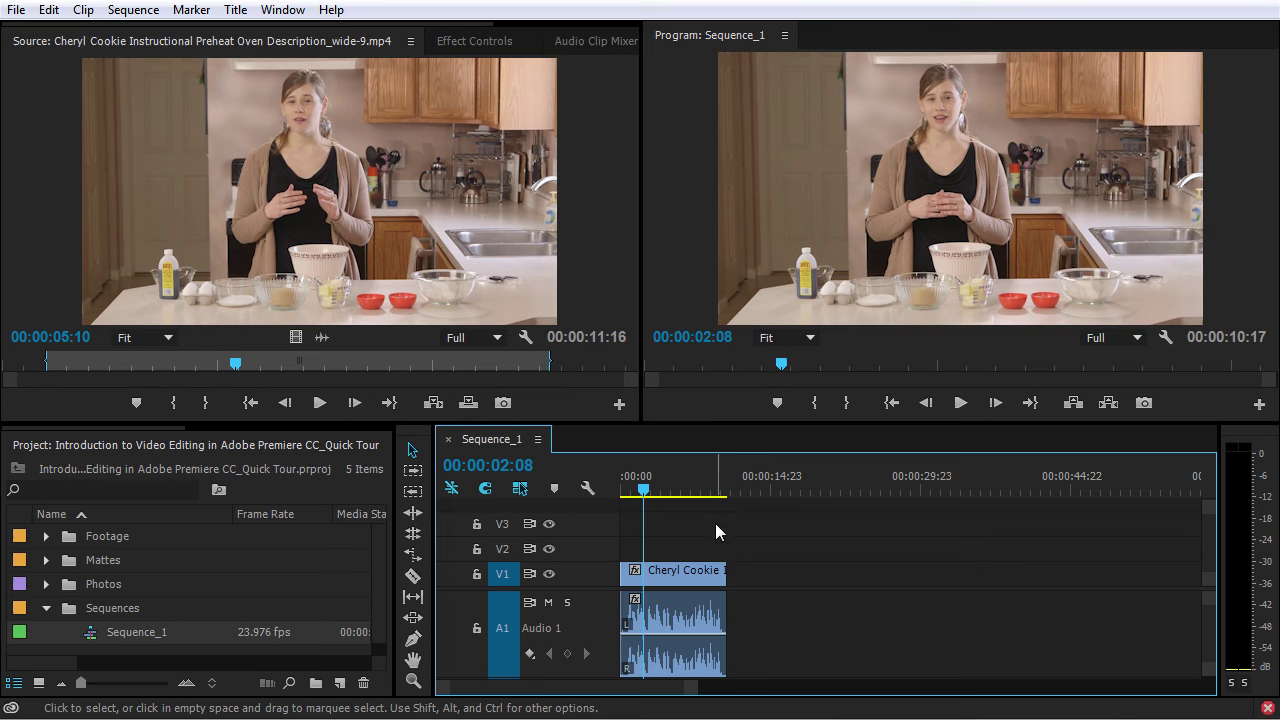
{"action": "left_click", "coordinate": [30, 46]}
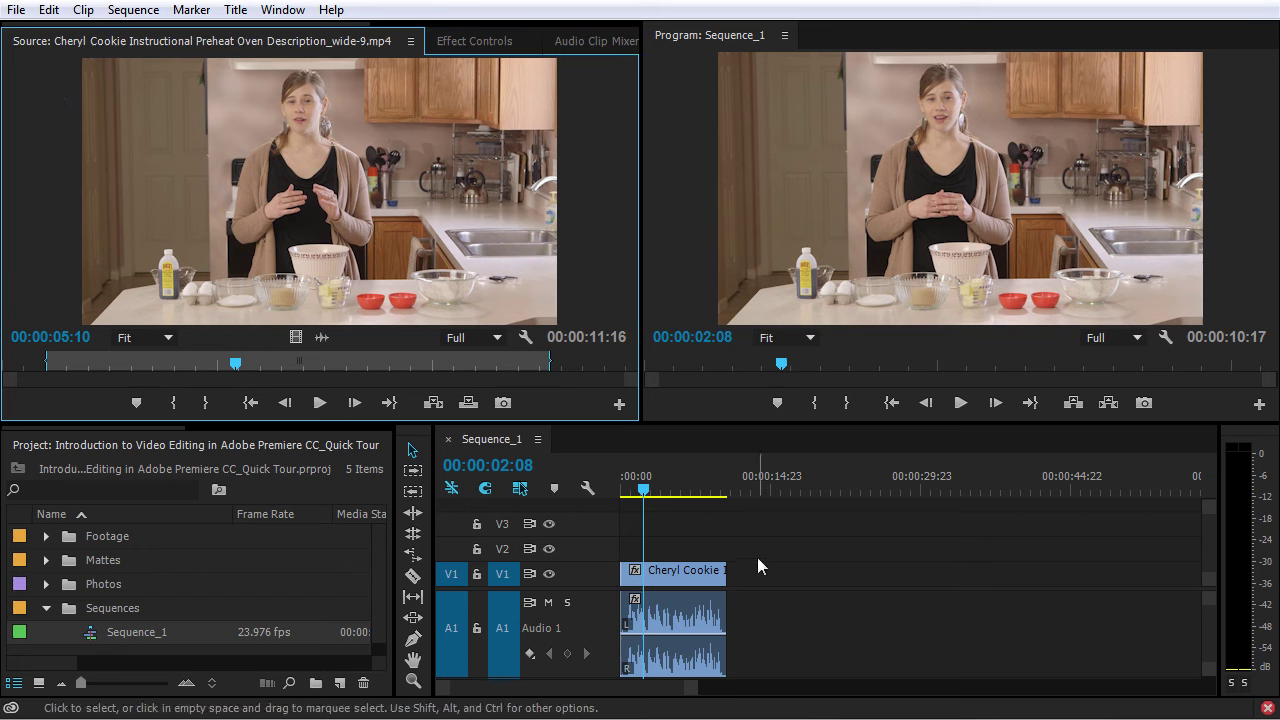
{"action": "left_click", "coordinate": [192, 441]}
{"action": "left_click_drag", "start_coordinate": [396, 445], "coordinate": [517, 450]}
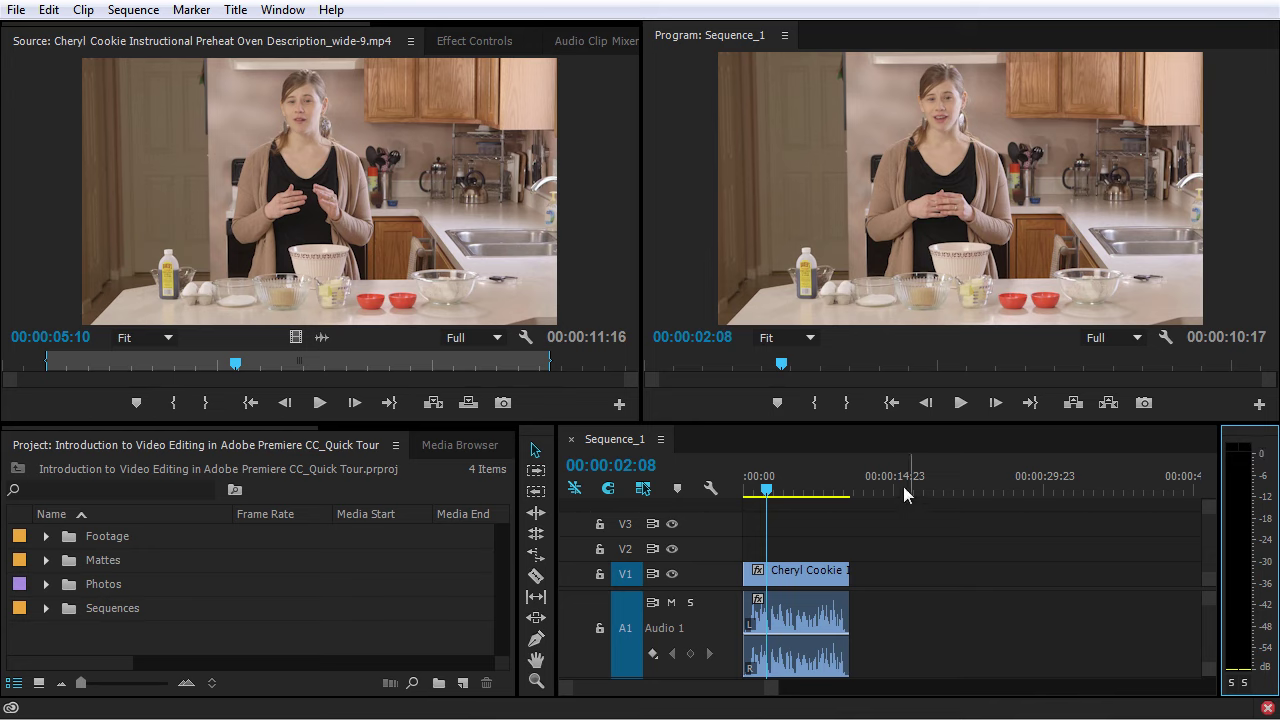
Park the playhead near the start and play Sequence_1 through to 00:00:10:02
{"action": "left_click", "coordinate": [790, 490]}
{"action": "left_click_drag", "start_coordinate": [790, 492], "coordinate": [757, 490]}
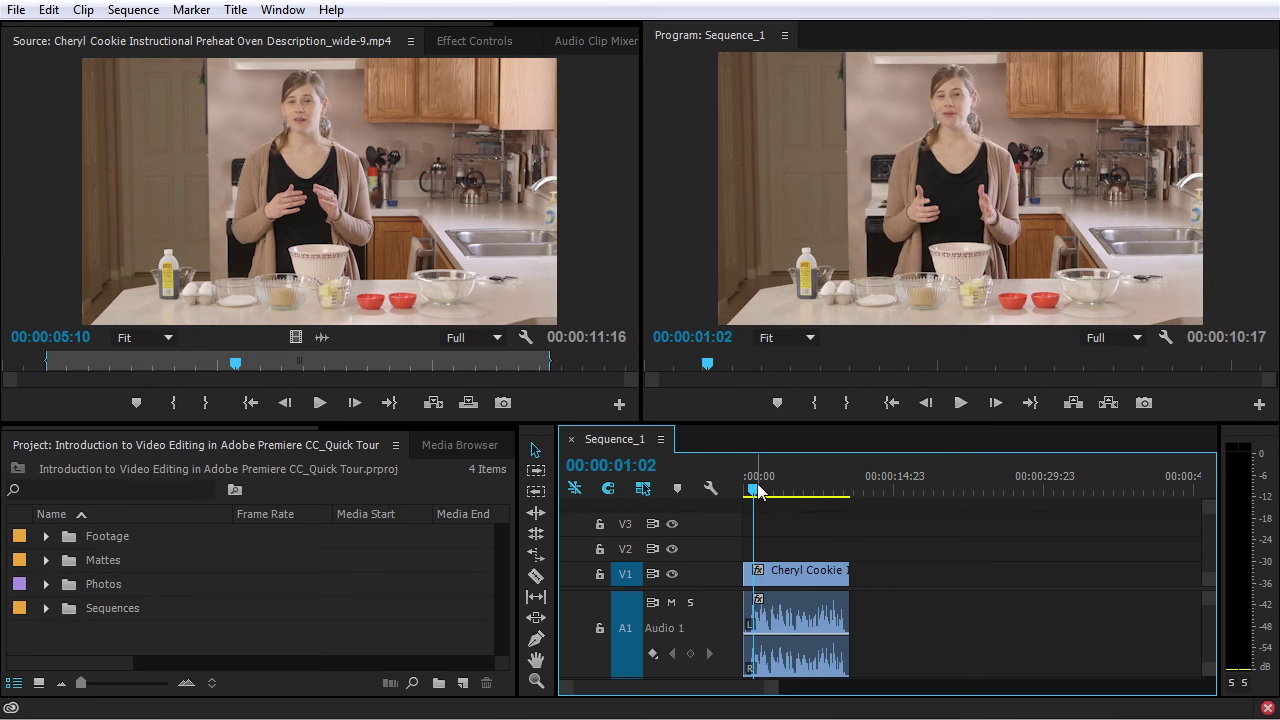
{"action": "key", "text": "space"}
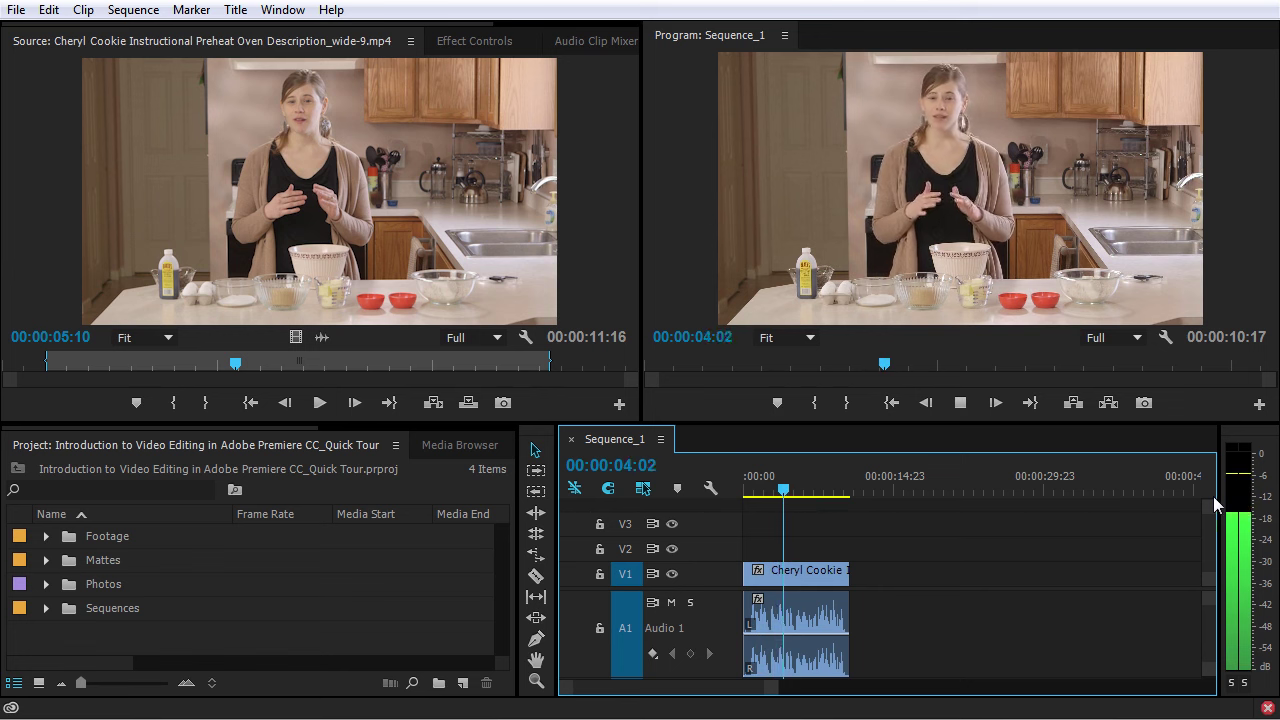
{"action": "key", "text": "space"}
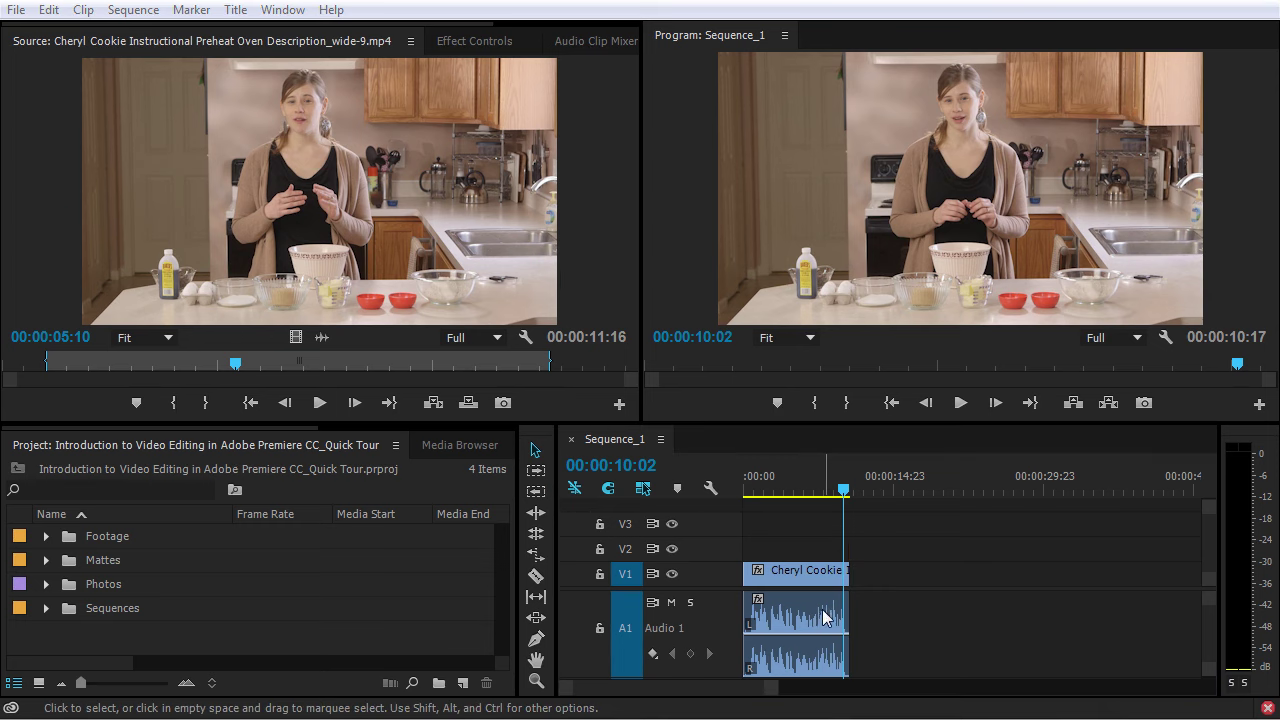
Show the V1 clip in Effect Controls, expanding and collapsing Motion, Opacity and Time Remapping
{"action": "left_click", "coordinate": [469, 44]}
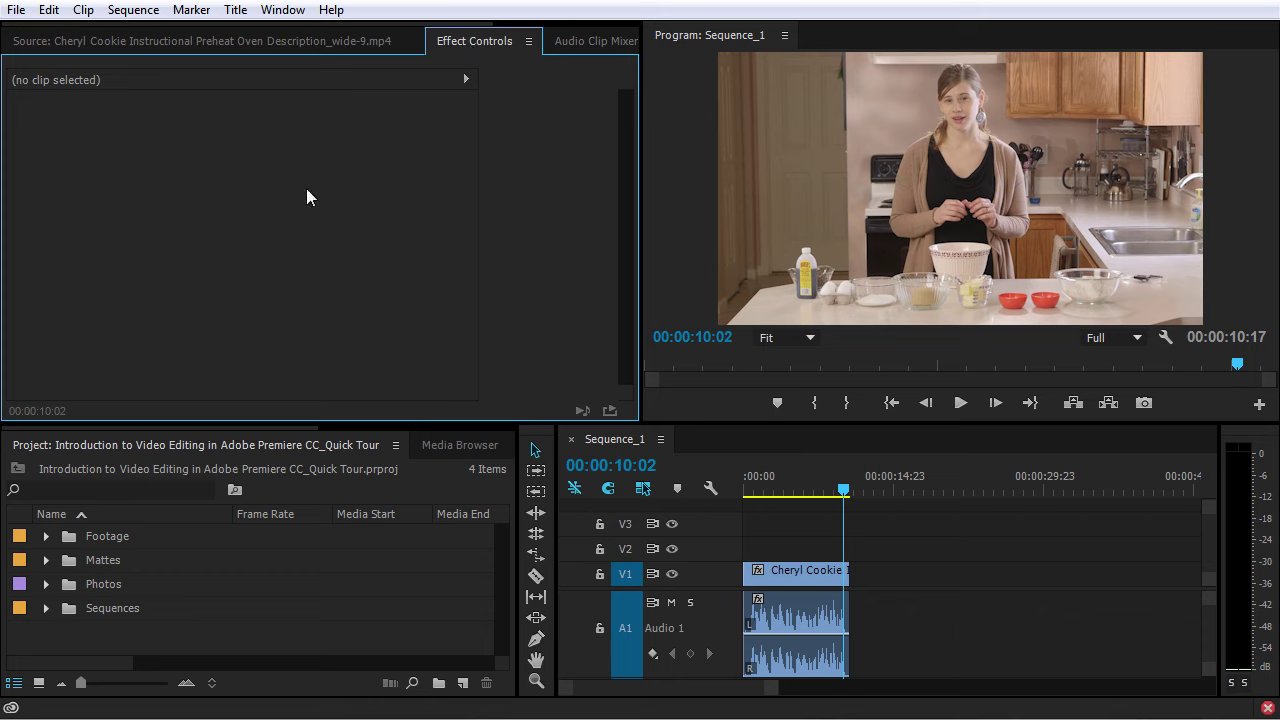
{"action": "left_click", "coordinate": [786, 575]}
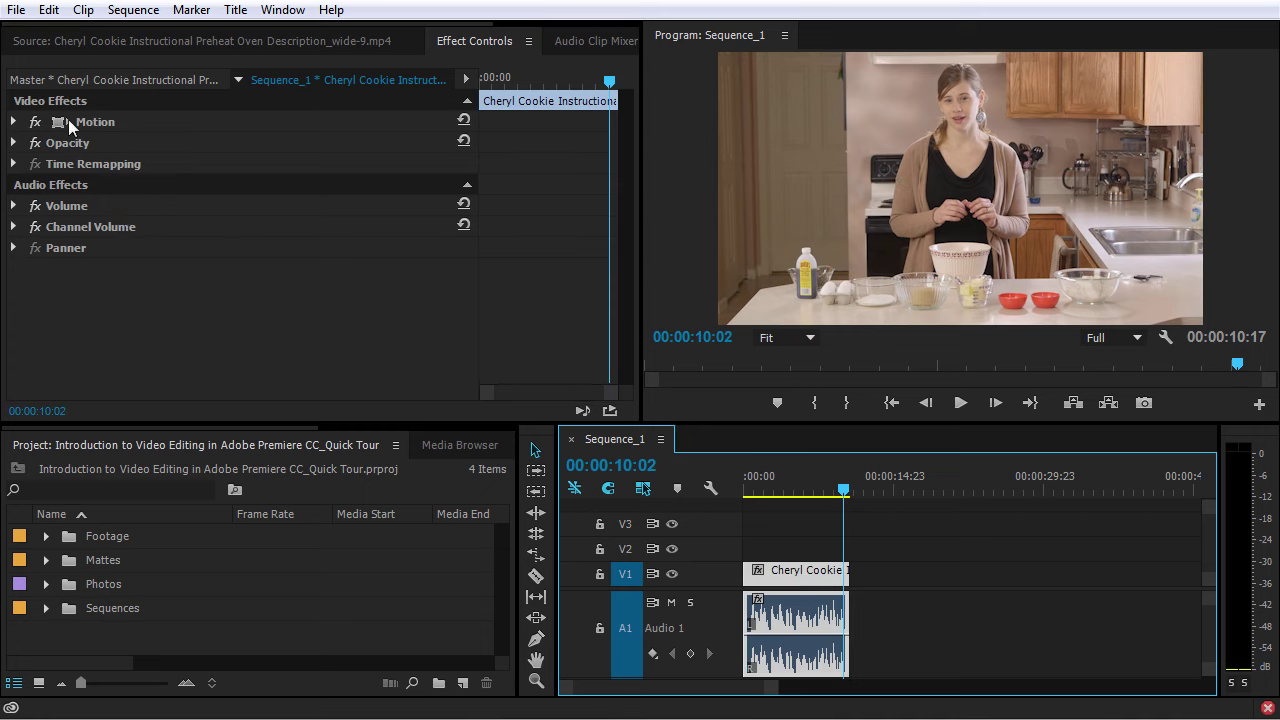
{"action": "left_click", "coordinate": [14, 121]}
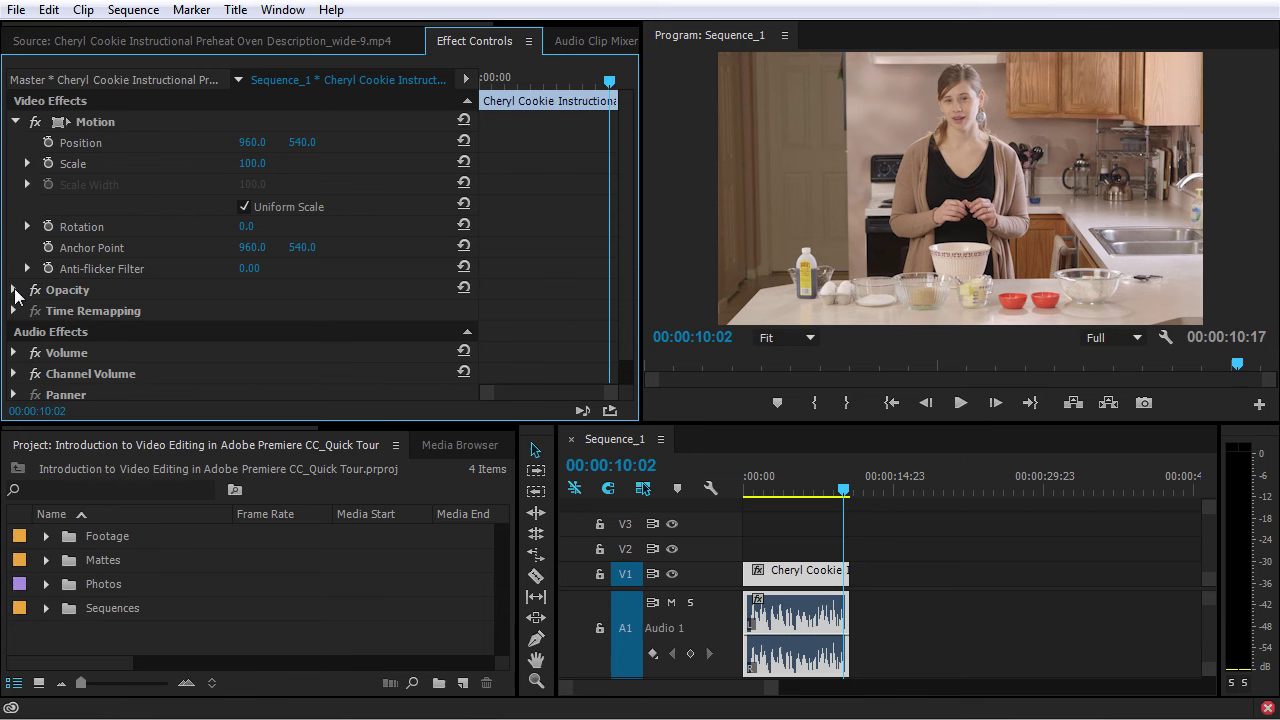
{"action": "left_click", "coordinate": [14, 289]}
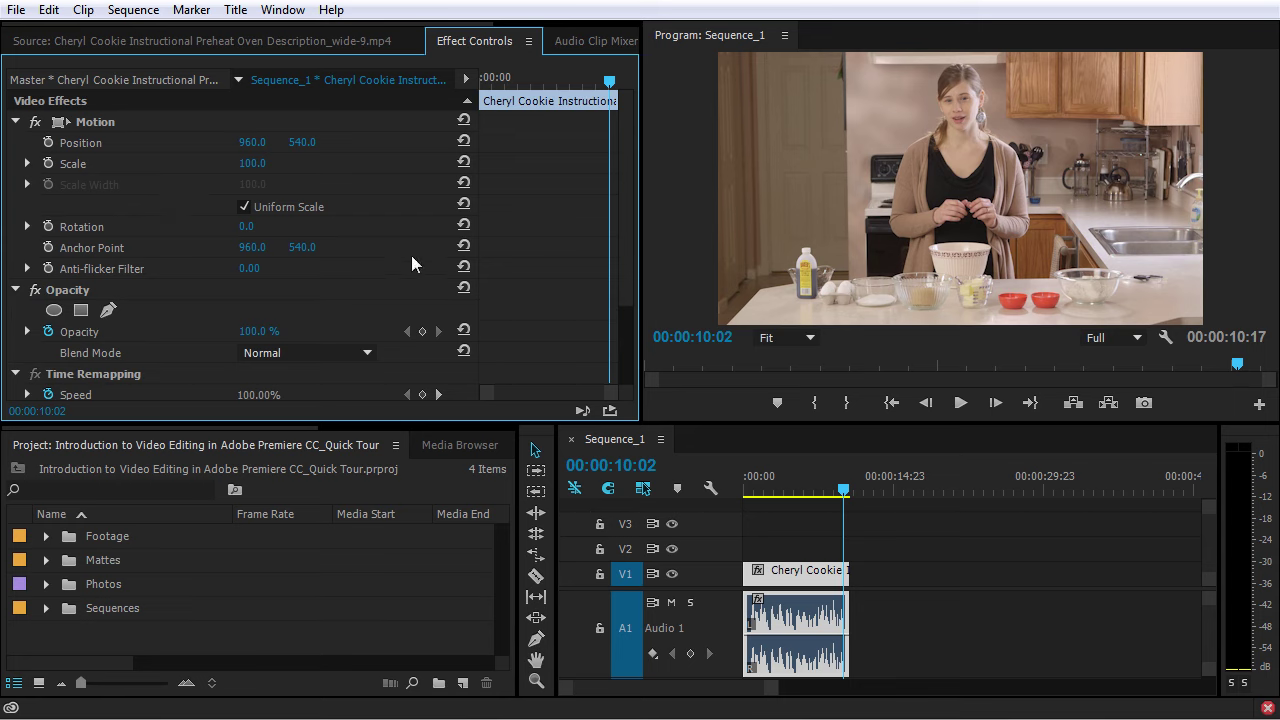
{"action": "left_click", "coordinate": [14, 121]}
{"action": "left_click", "coordinate": [14, 142]}
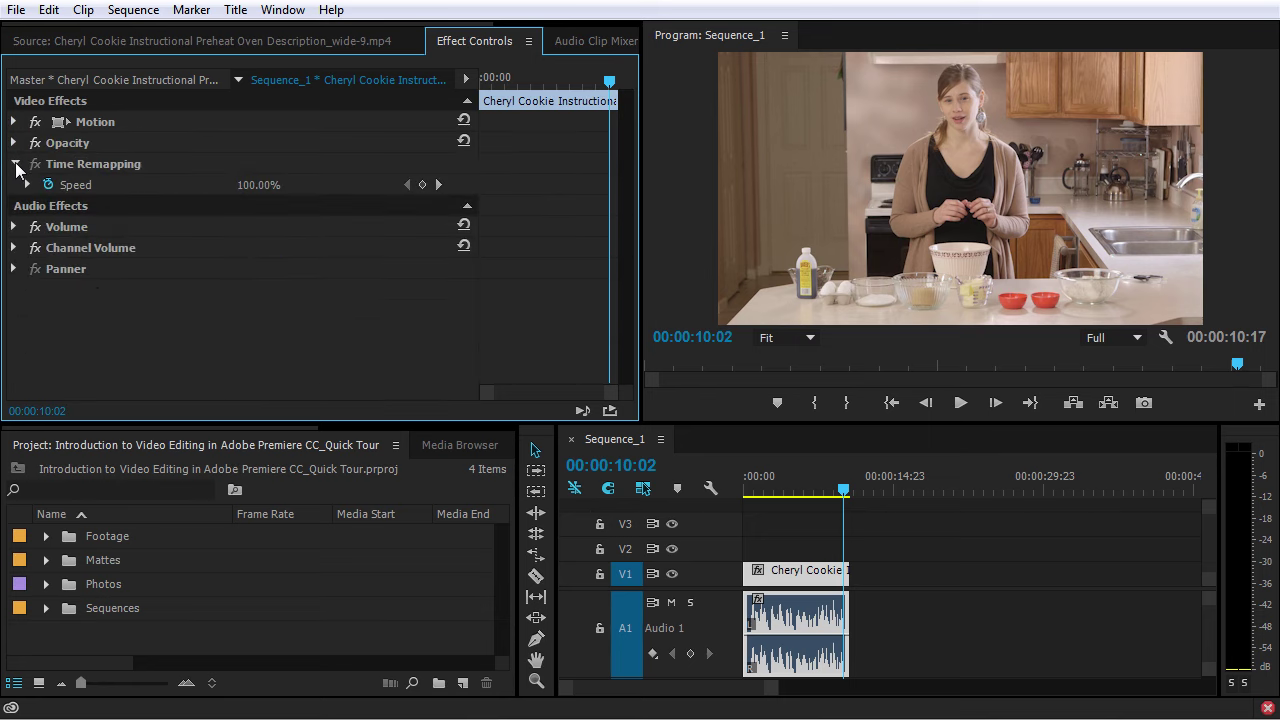
{"action": "left_click", "coordinate": [14, 164]}
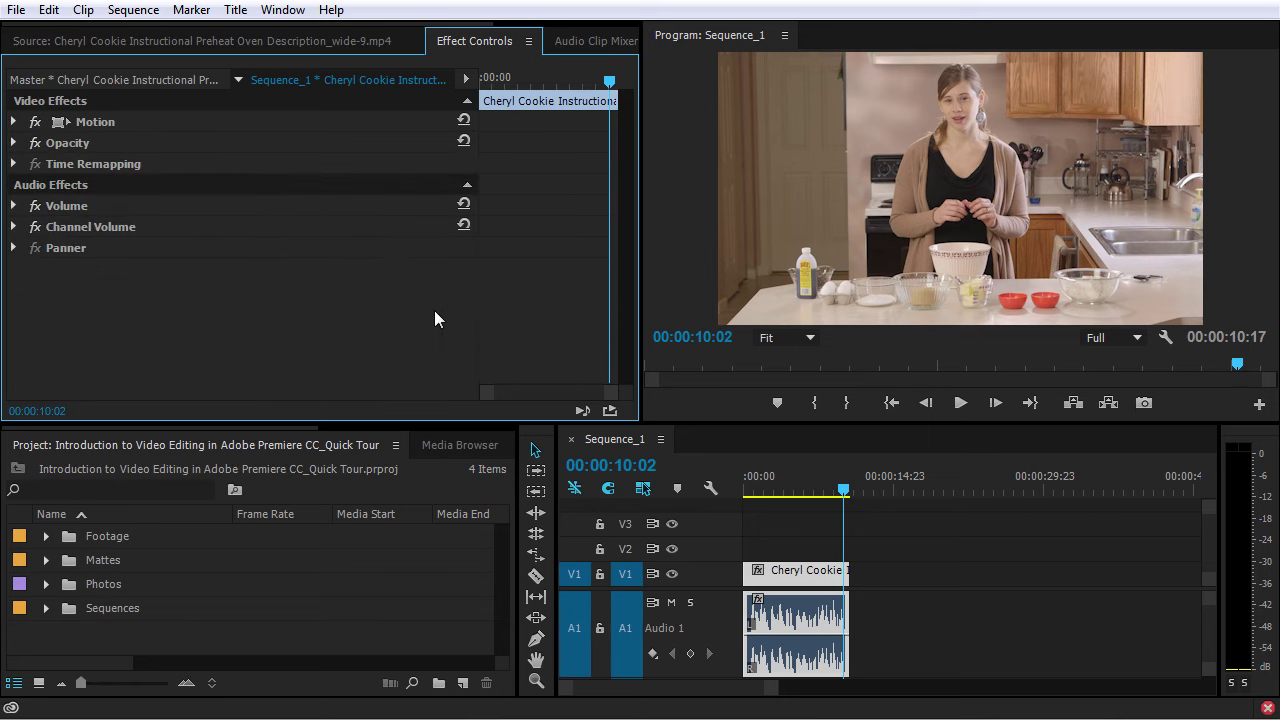
{"action": "left_click_drag", "start_coordinate": [272, 428], "coordinate": [408, 435]}
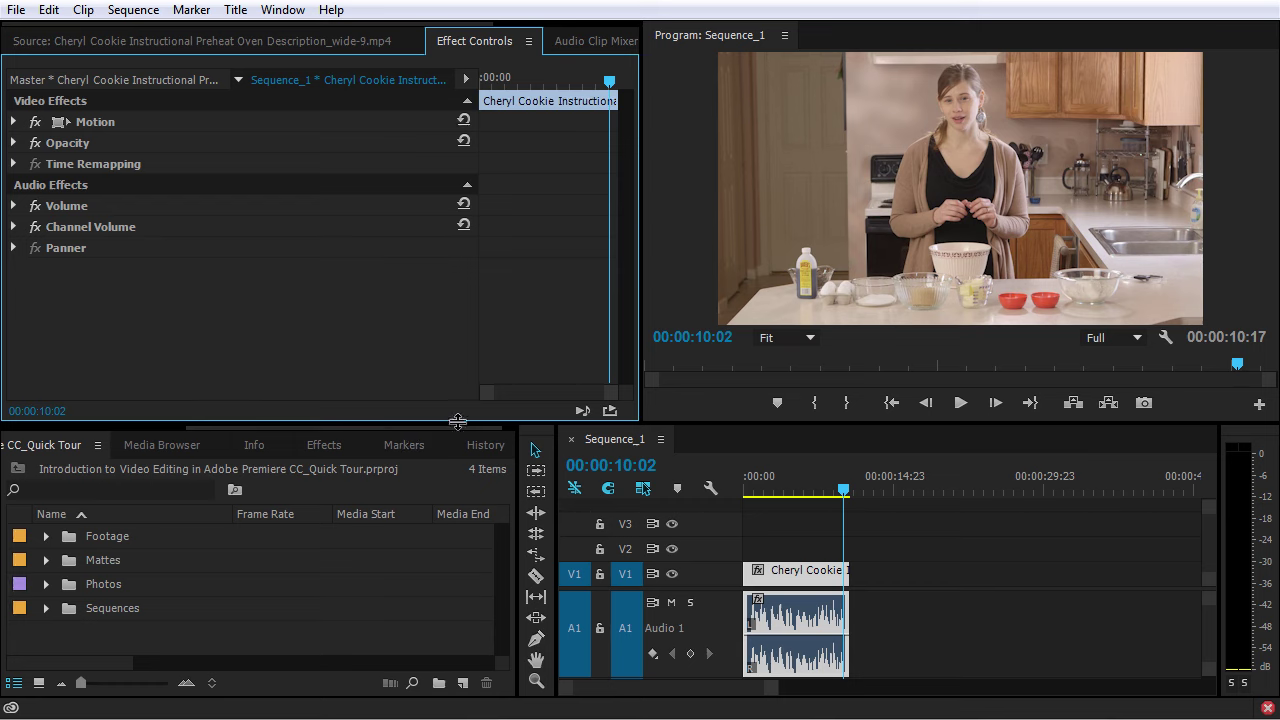
{"action": "left_click", "coordinate": [311, 447]}
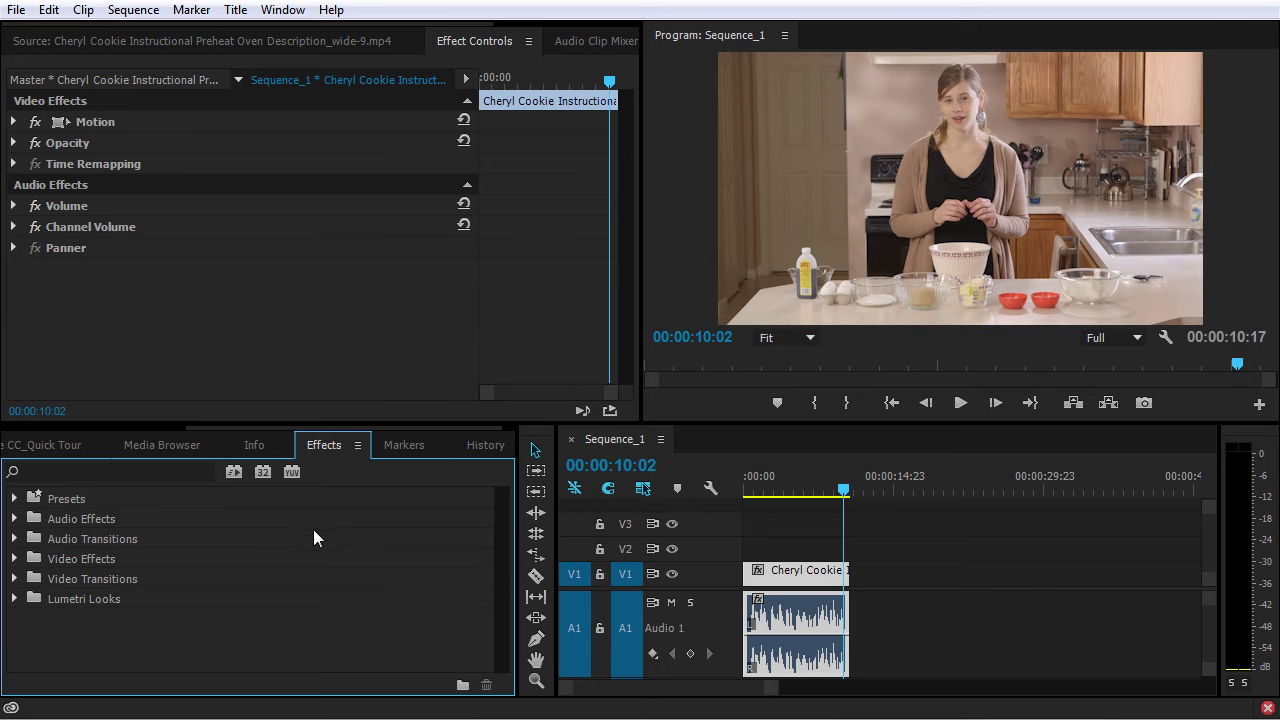
View the Media Browser, then the Info panel for the clip (23.976 fps, 1920 x 1080), then Markers
{"action": "left_click", "coordinate": [160, 450]}
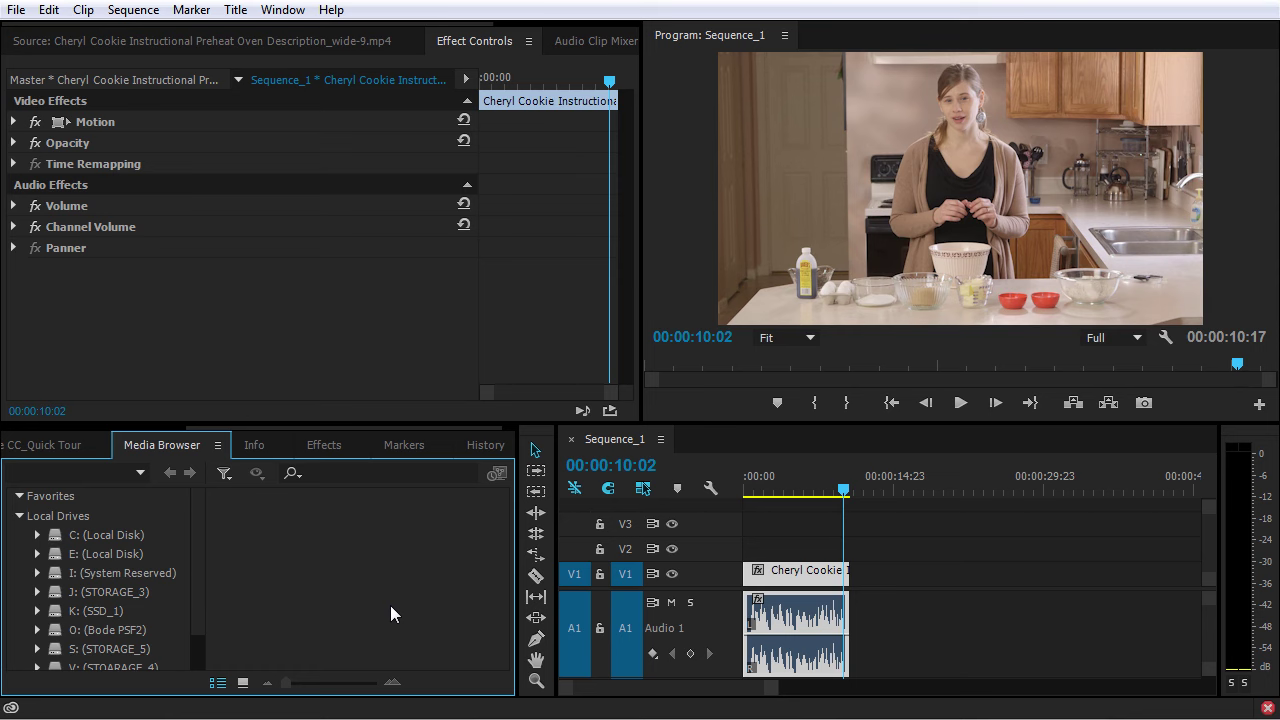
{"action": "left_click", "coordinate": [252, 447]}
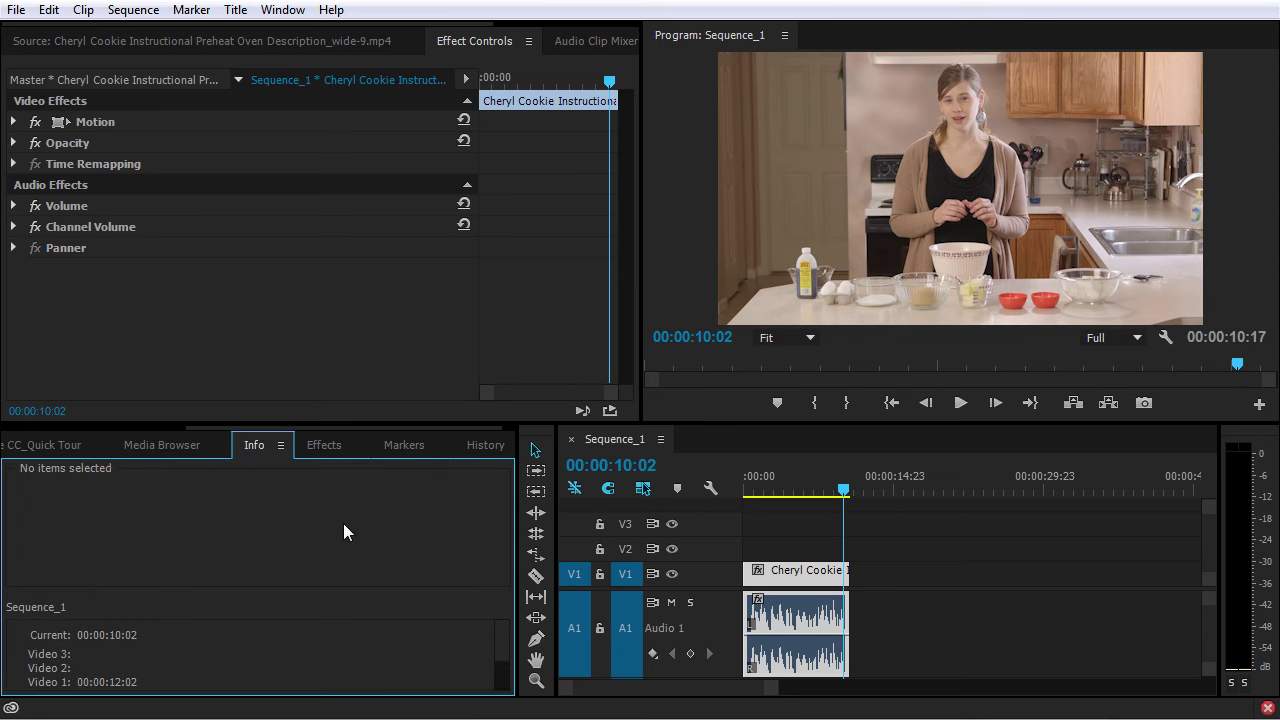
{"action": "left_click", "coordinate": [770, 571]}
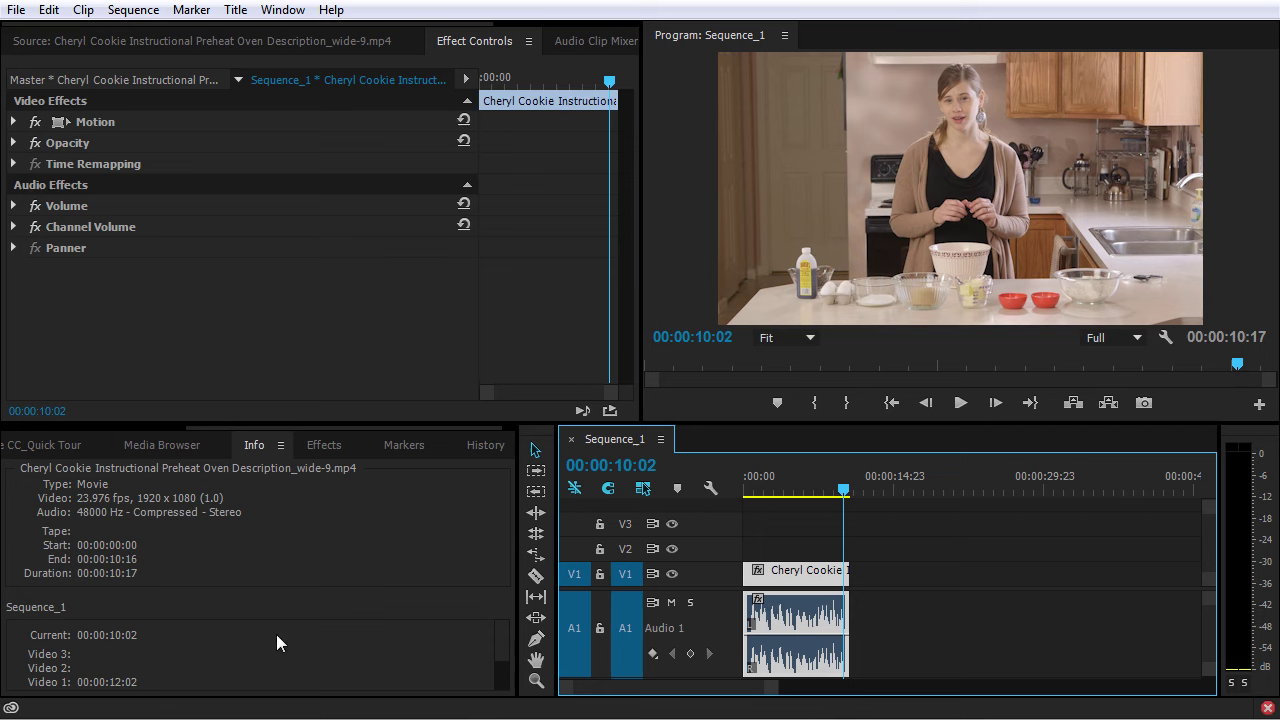
{"action": "left_click", "coordinate": [403, 447]}
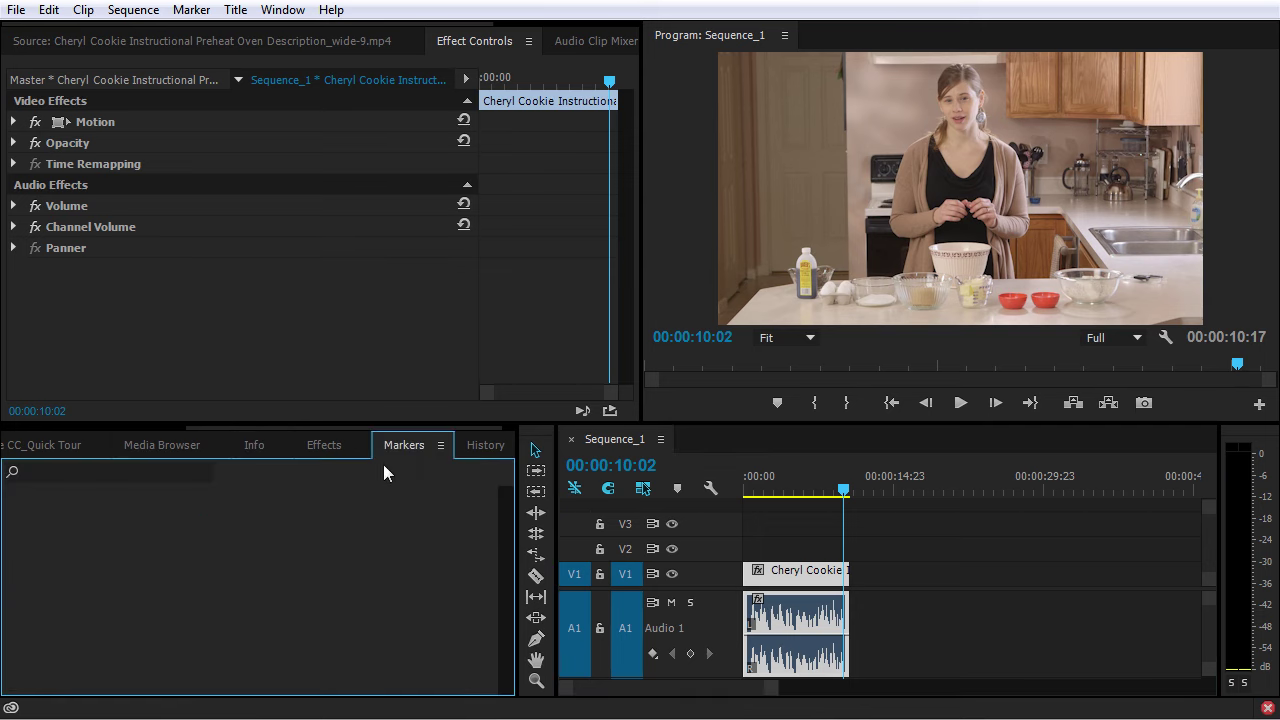
Add a marker at 00:00:03:10 and name it 'dfsdfs' in the Markers panel
{"action": "left_click", "coordinate": [779, 490]}
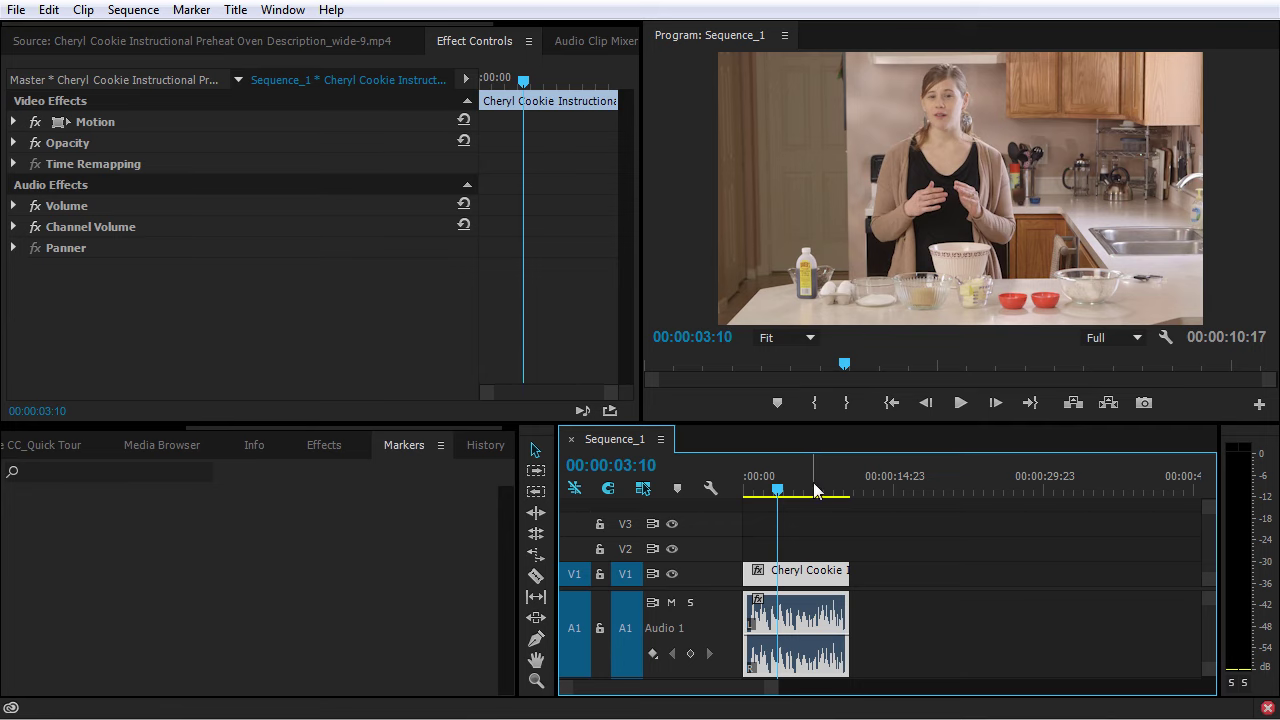
{"action": "key", "text": "m"}
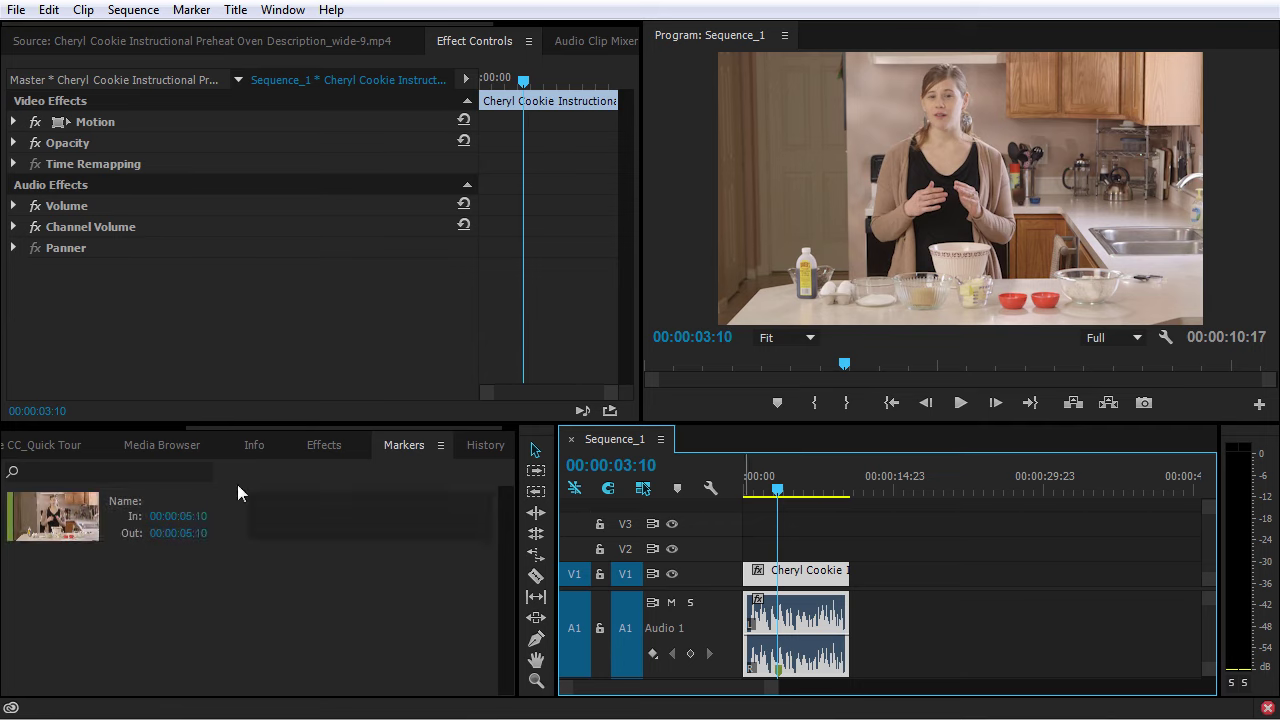
{"action": "left_click", "coordinate": [284, 499]}
{"action": "type", "text": "dfsdfs"}
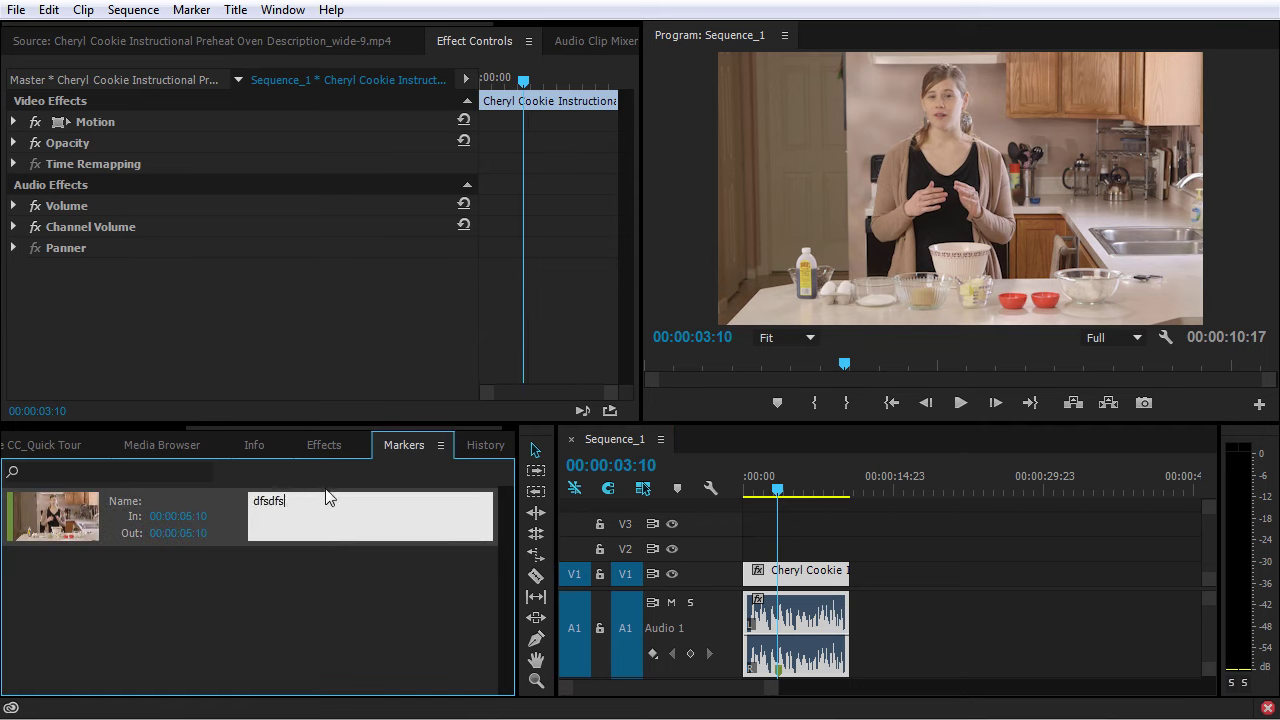
{"action": "left_click", "coordinate": [331, 613]}
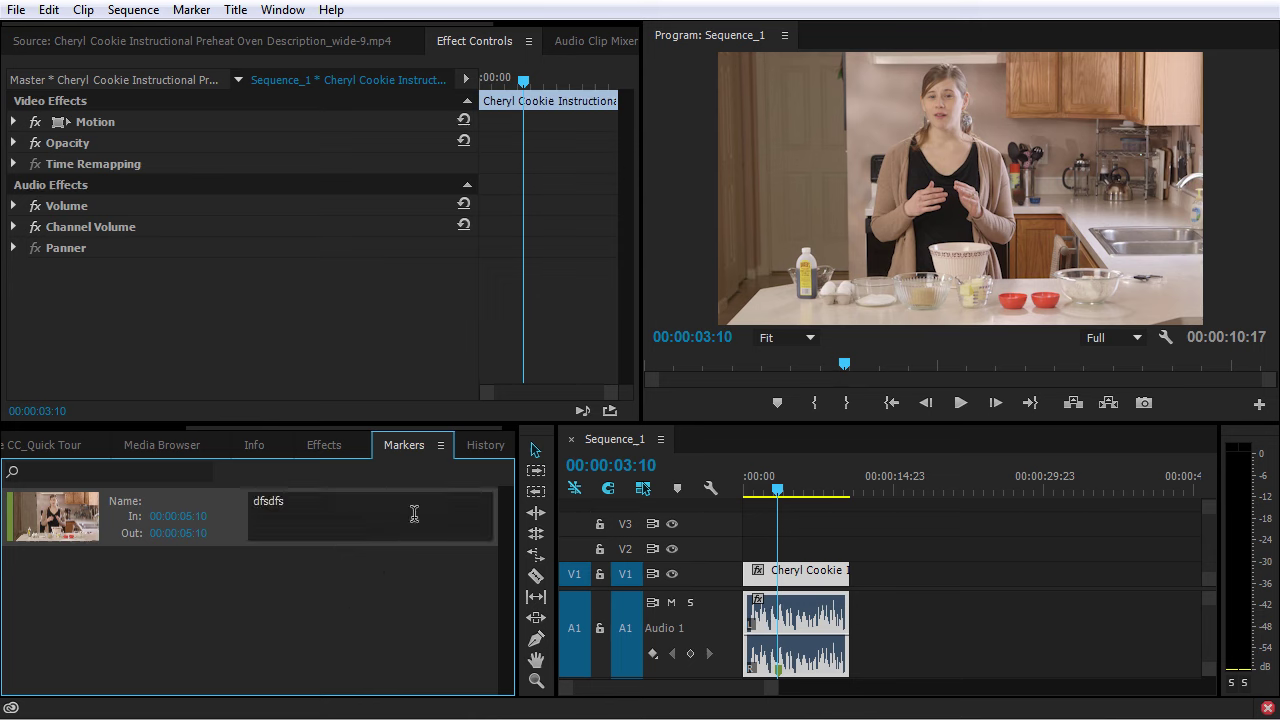
View the History, Audio Clip Mixer and Metadata panels, enlarging the clip metadata section
{"action": "left_click", "coordinate": [470, 445]}
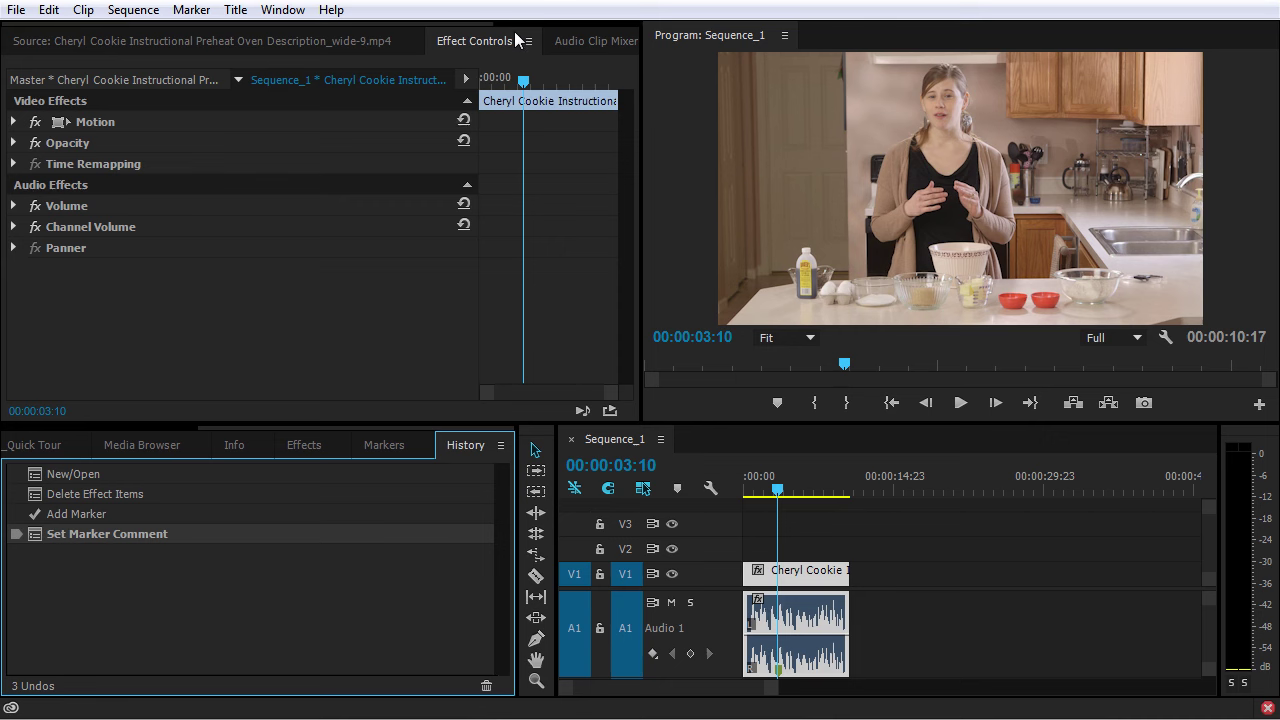
{"action": "left_click", "coordinate": [586, 41]}
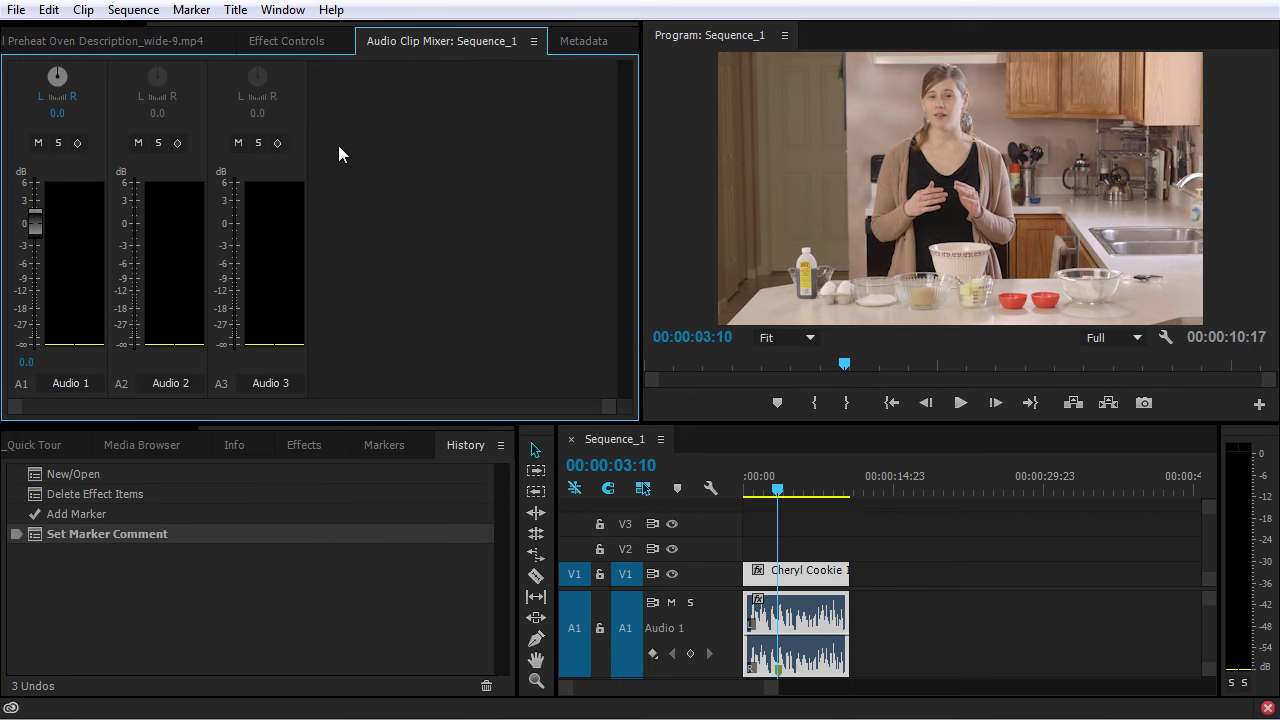
{"action": "left_click", "coordinate": [586, 41]}
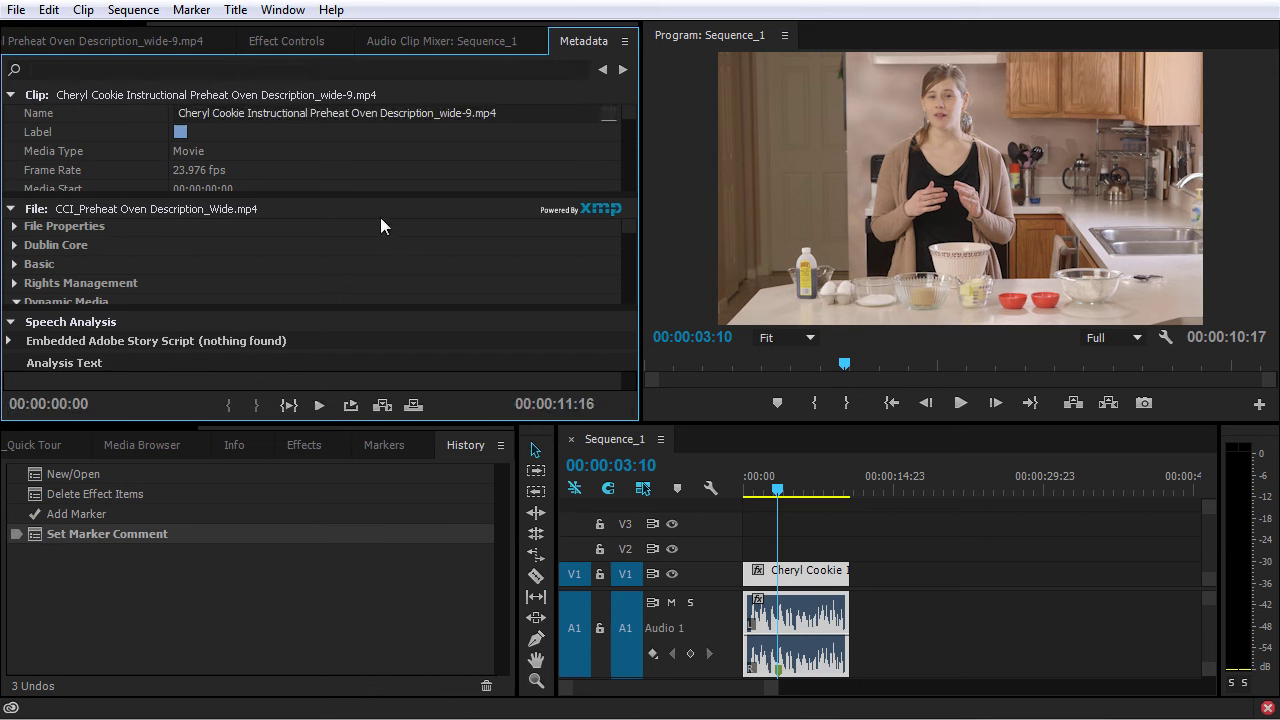
{"action": "left_click_drag", "start_coordinate": [360, 198], "coordinate": [381, 305]}
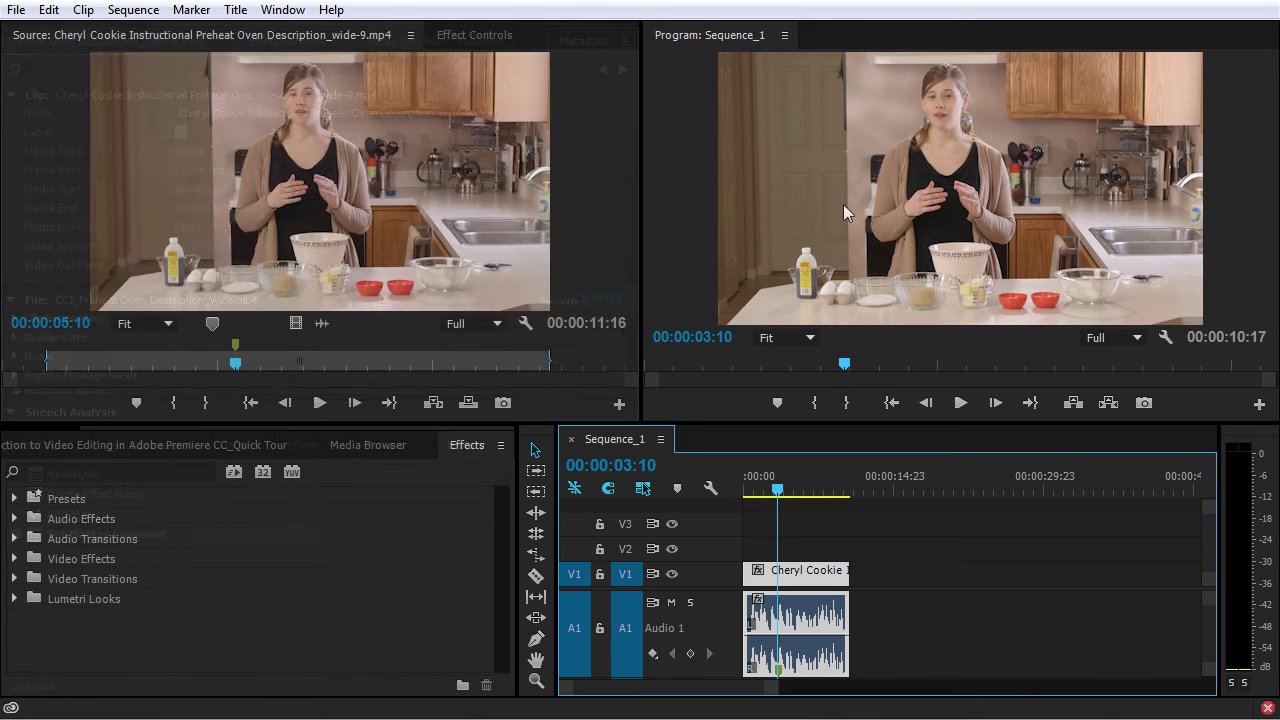